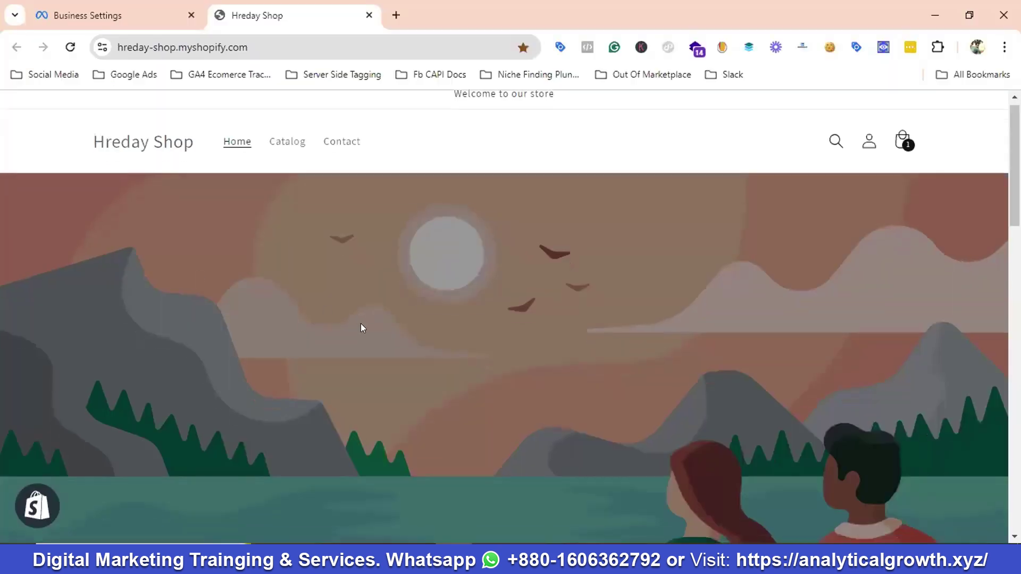
# - Examine the featured products on the Hreday Shop storefront home page
pyautogui.scroll(-10, 544, 342)
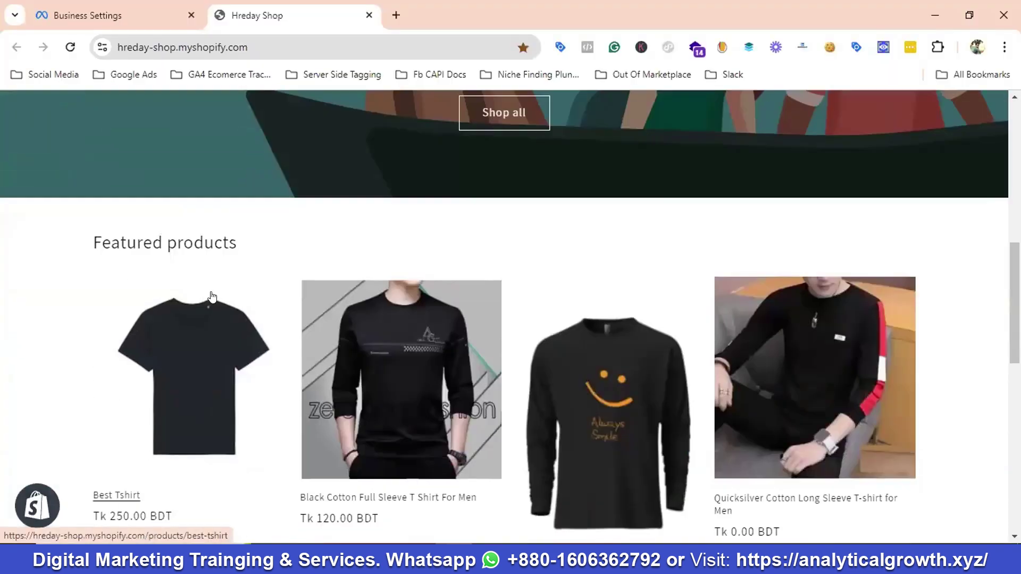
pyautogui.scroll(-3, 211, 296)
pyautogui.scroll(-2, 283, 258)
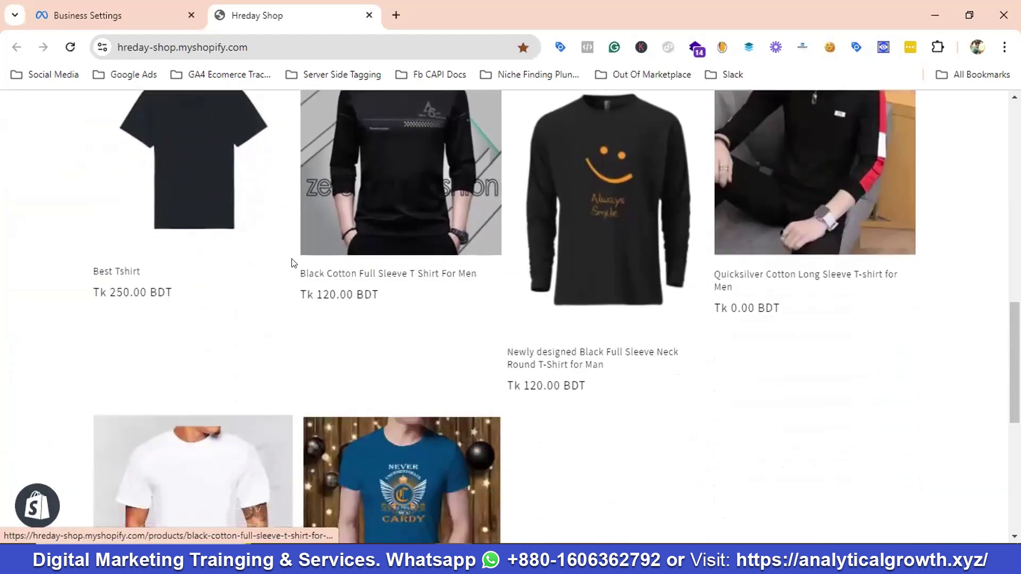
pyautogui.scroll(-3, 230, 427)
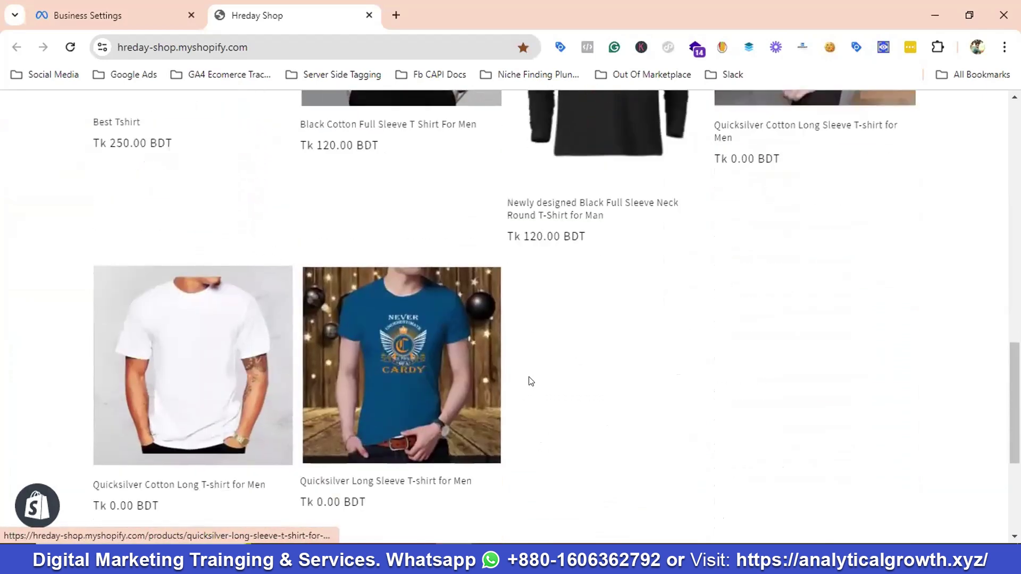
pyautogui.scroll(12, 531, 367)
pyautogui.scroll(-2, 579, 325)
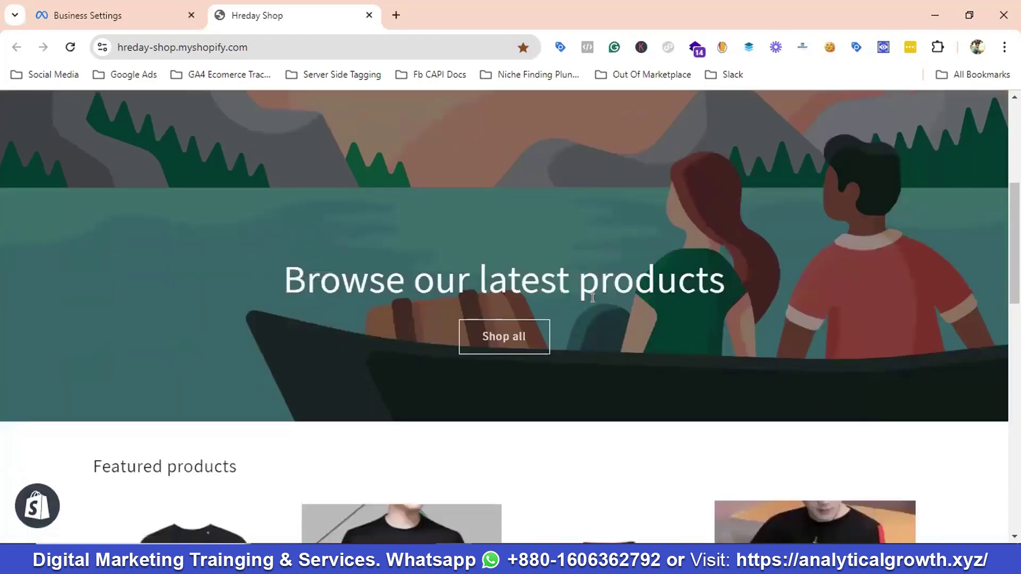
pyautogui.scroll(-7, 593, 298)
pyautogui.scroll(-4, 552, 303)
pyautogui.scroll(-2, 688, 289)
pyautogui.scroll(10, 665, 296)
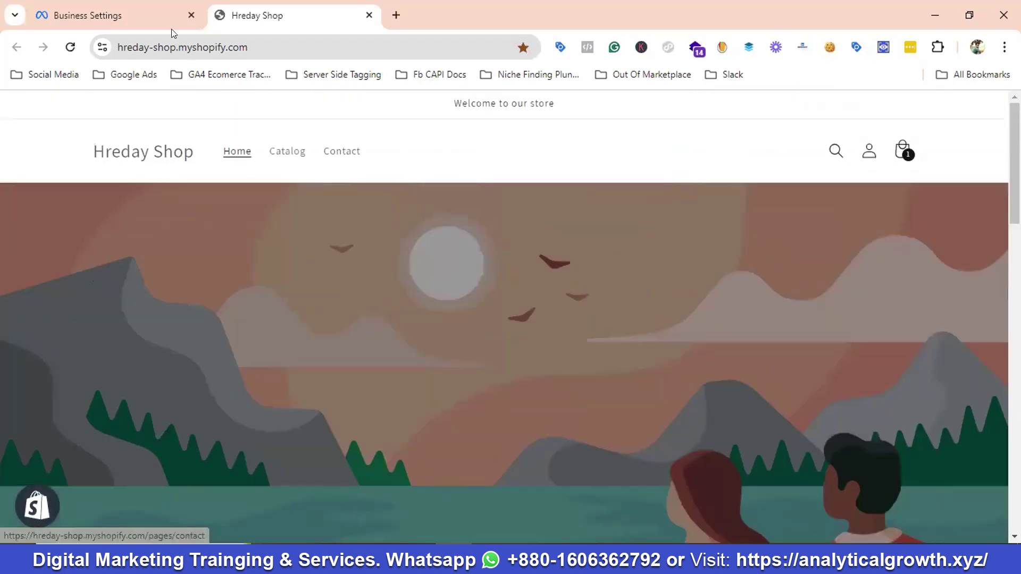
# - Switch to Meta Business Settings and open the list of catalogs among the data sources
pyautogui.click(109, 12)
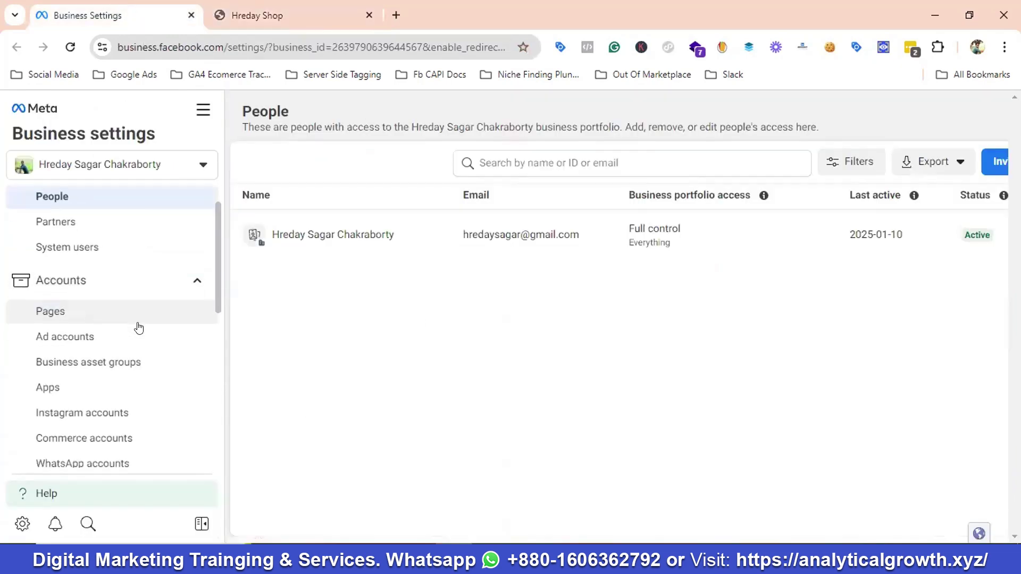
pyautogui.scroll(-5, 106, 322)
pyautogui.scroll(2, 148, 292)
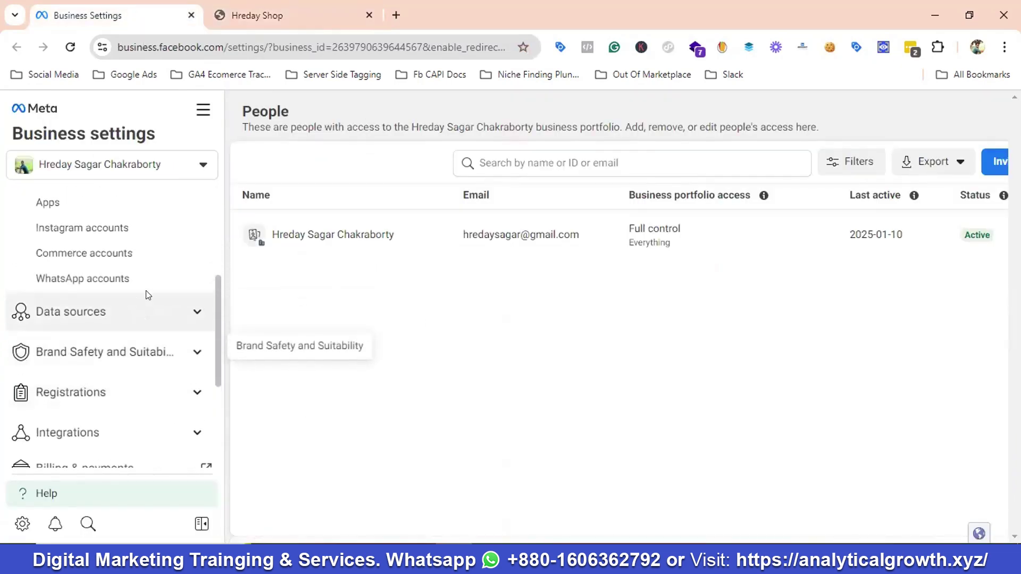
pyautogui.click(90, 314)
pyautogui.scroll(-2, 117, 340)
pyautogui.click(66, 349)
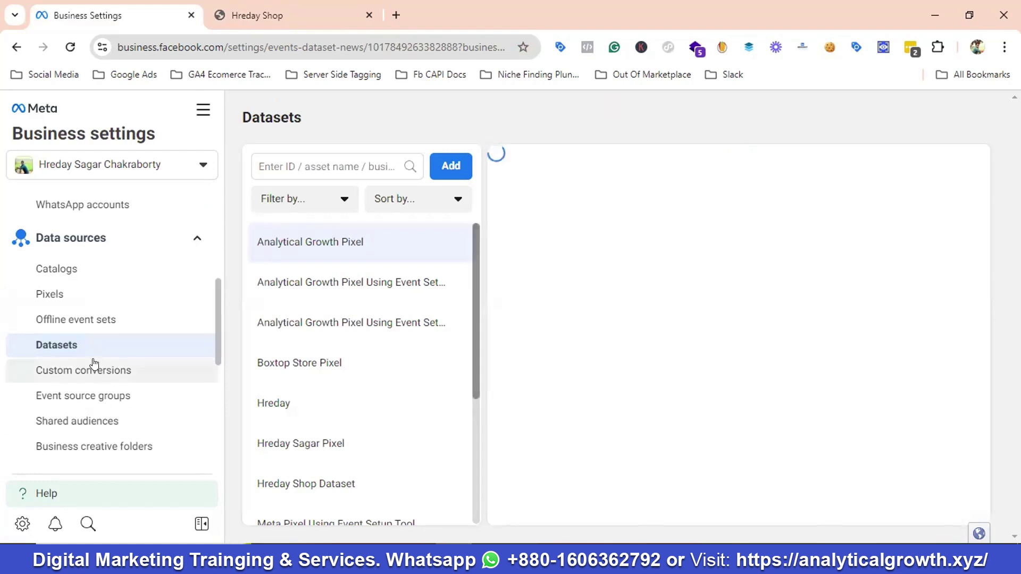
pyautogui.click(131, 279)
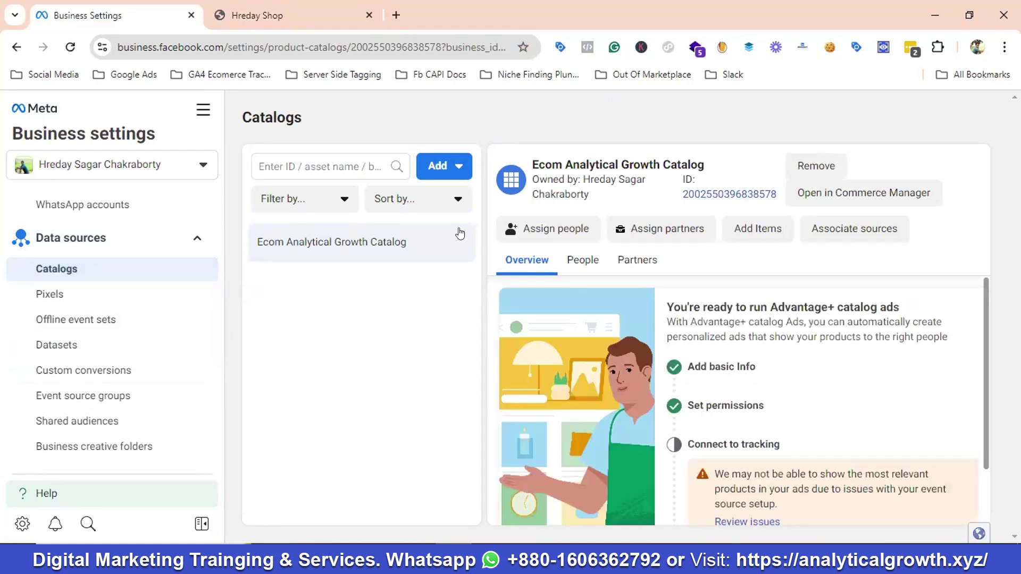
# - Start a new catalog for the business and choose Online products as its product category
pyautogui.click(437, 170)
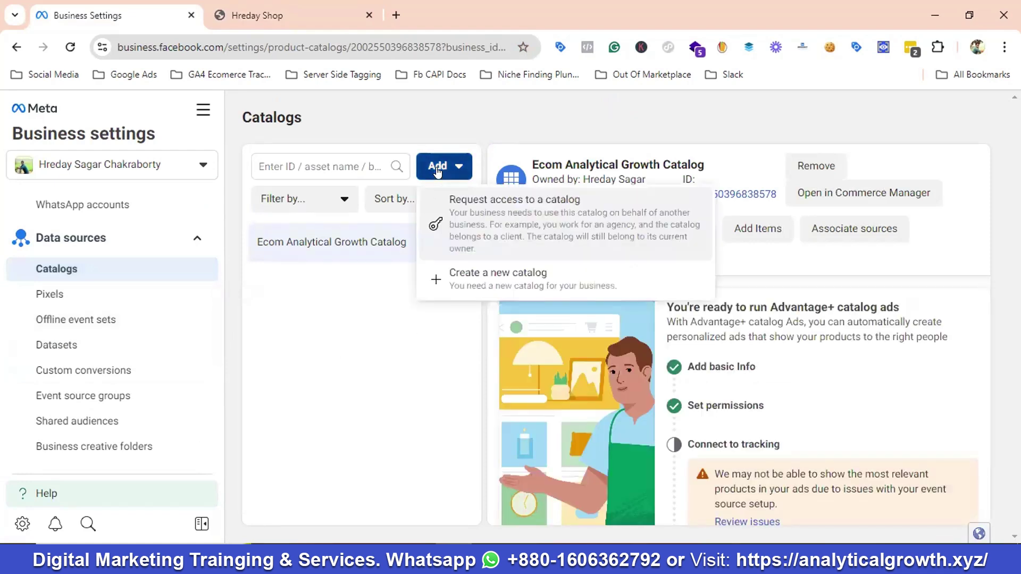
pyautogui.click(501, 281)
pyautogui.click(564, 435)
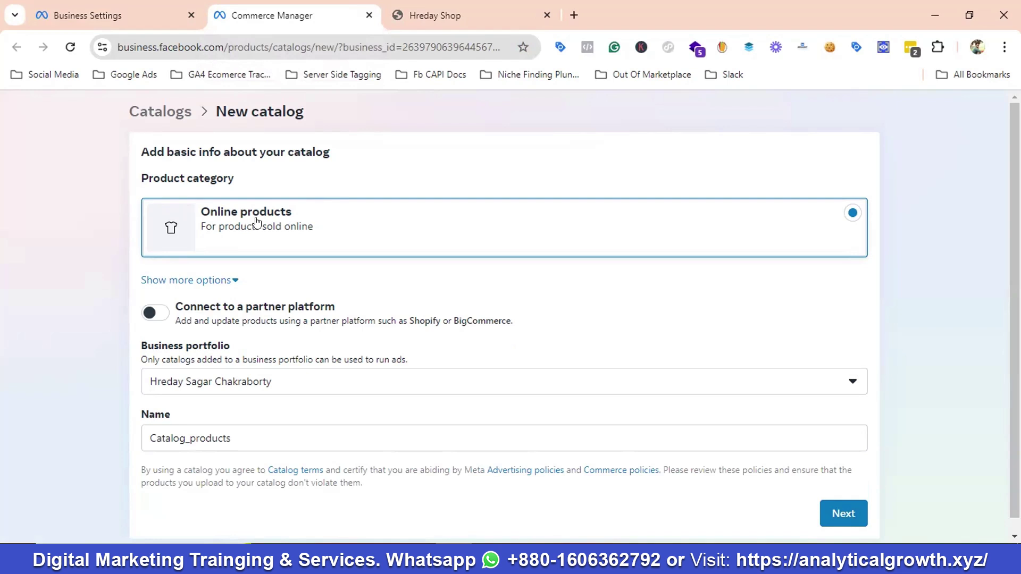
pyautogui.click(308, 226)
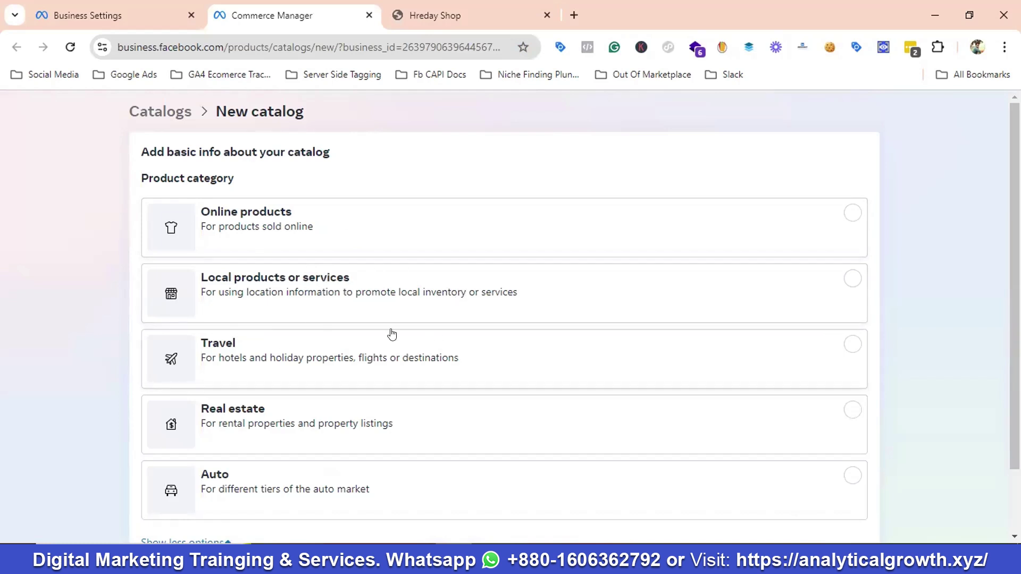
pyautogui.scroll(-2, 280, 347)
pyautogui.scroll(2, 294, 346)
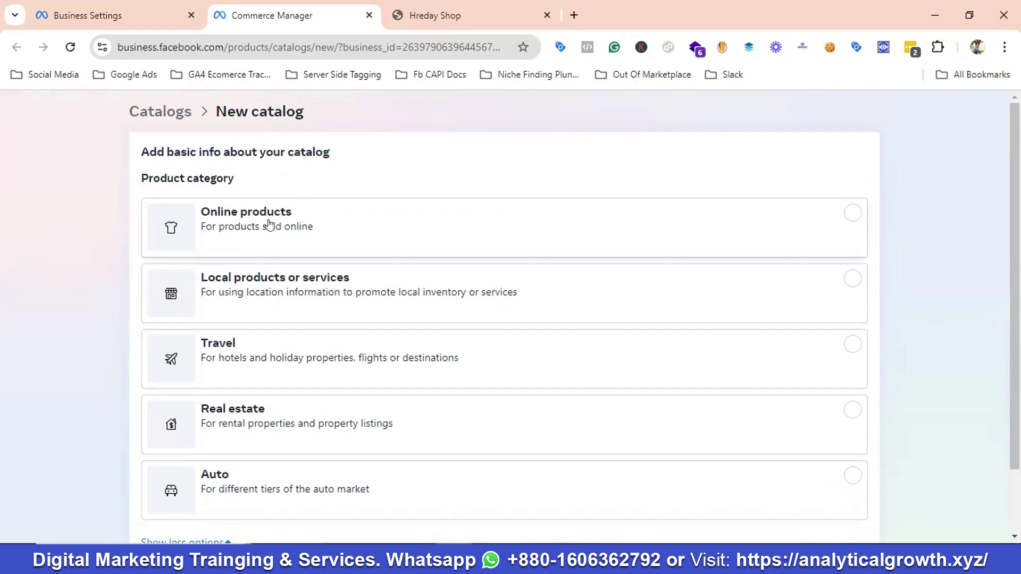
pyautogui.click(269, 223)
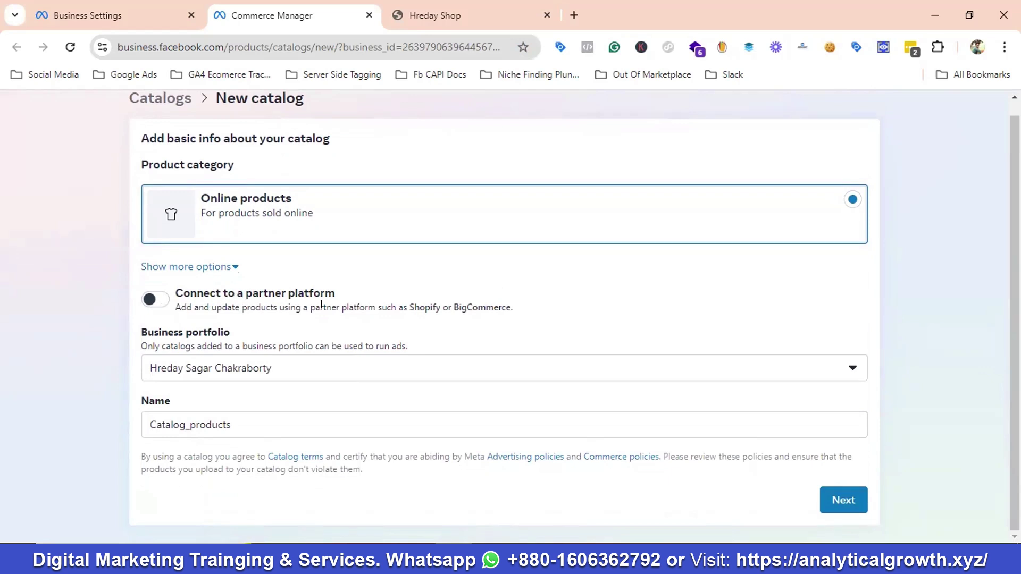
# - Enable the new catalog's connection to a partner platform and choose Shopify as the platform
pyautogui.click(153, 299)
pyautogui.scroll(-1, 255, 317)
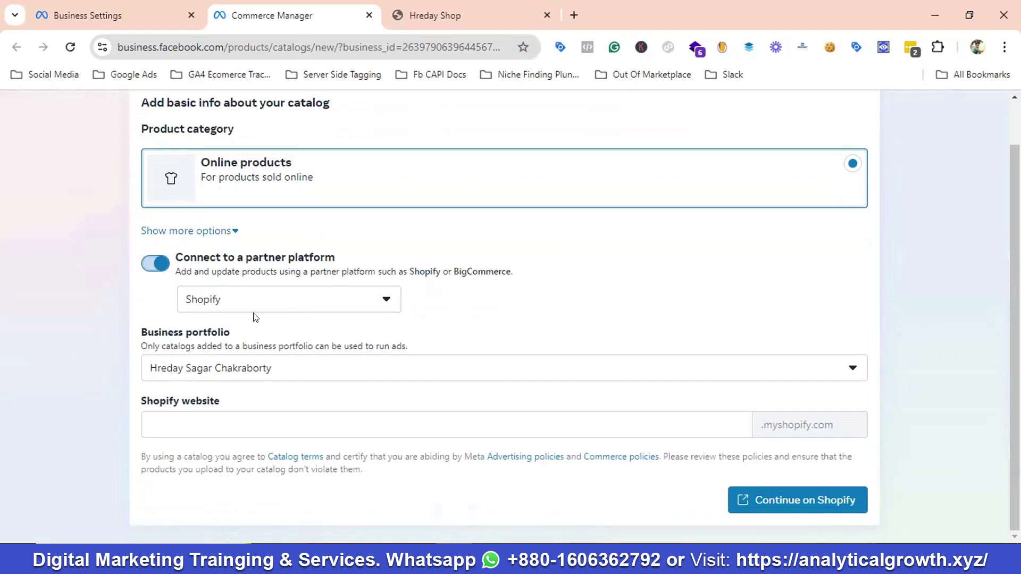
pyautogui.click(261, 306)
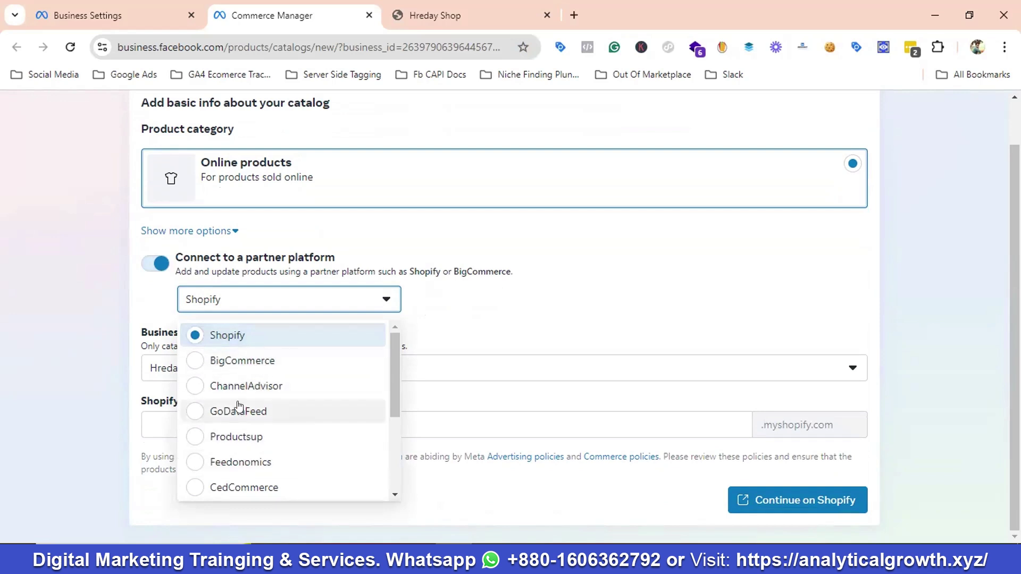
pyautogui.scroll(-3, 255, 421)
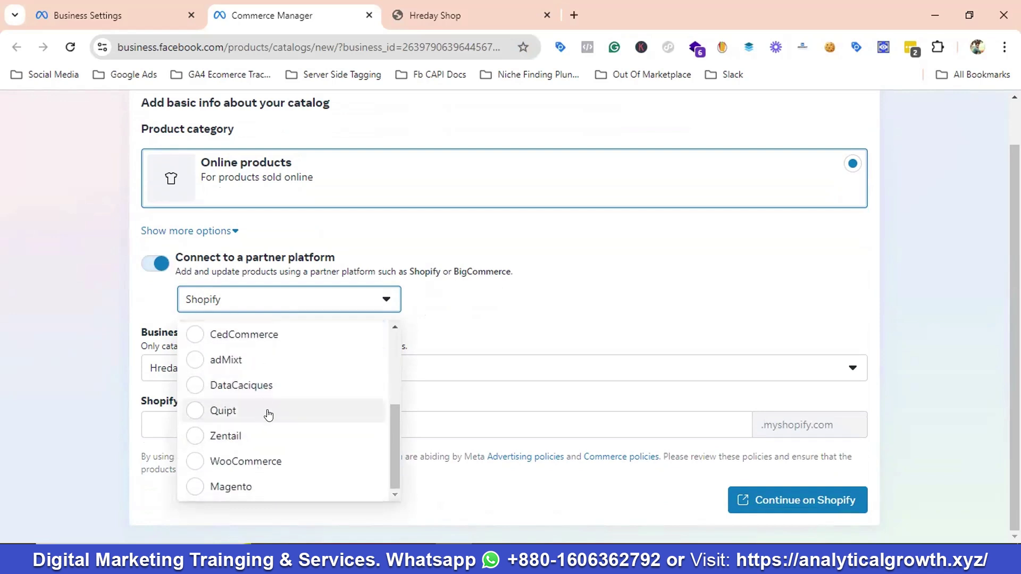
pyautogui.scroll(3, 268, 414)
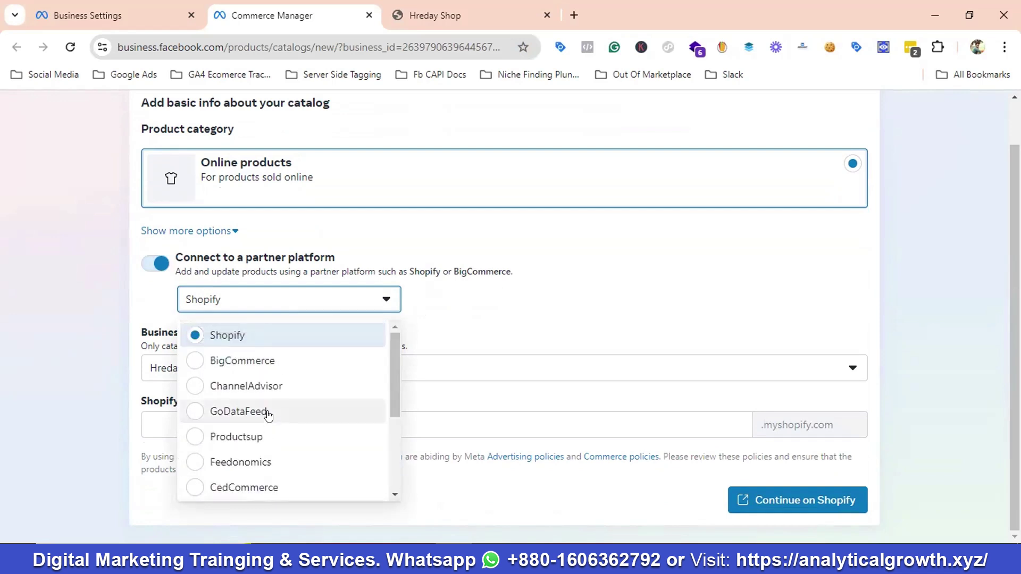
pyautogui.click(231, 336)
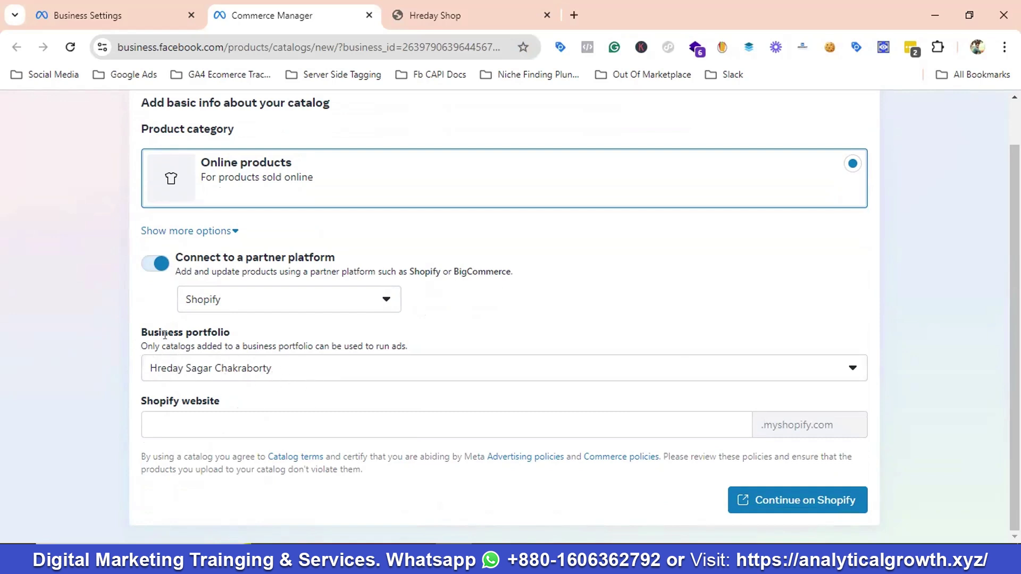
# - Enter hreday-shop, copied from the storefront's web address, as the Shopify website and continue on Shopify
pyautogui.click(202, 420)
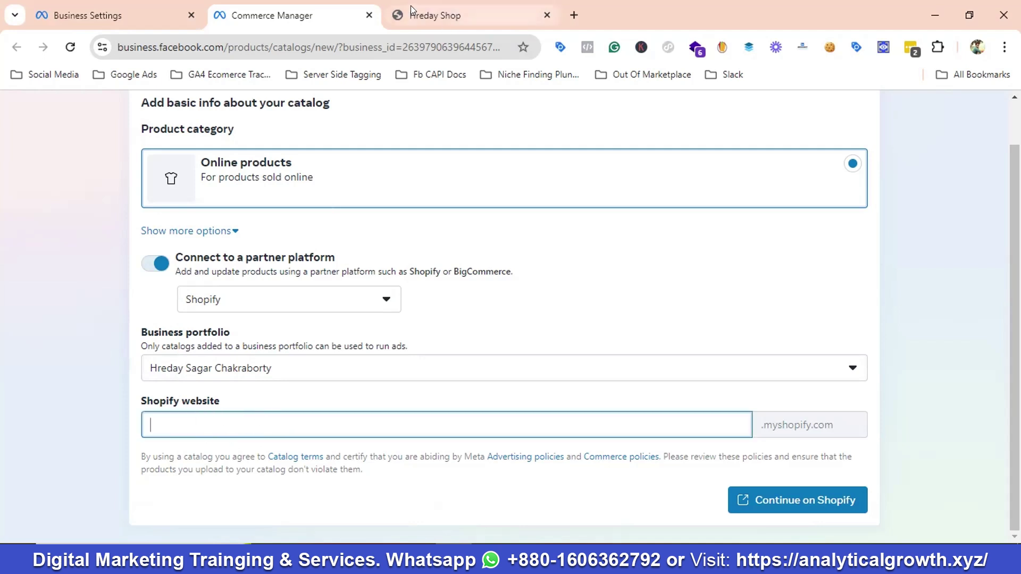
pyautogui.click(431, 16)
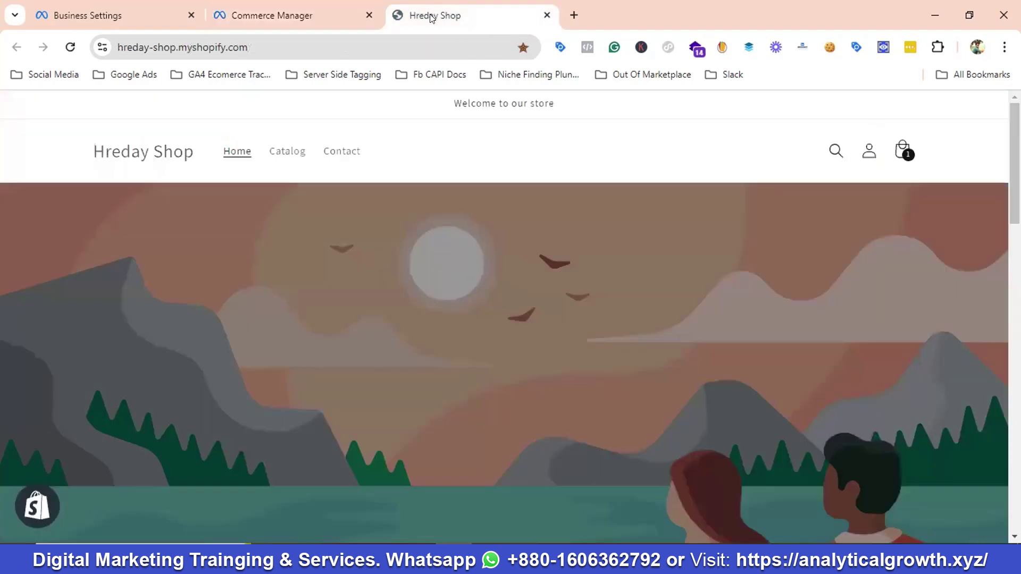
pyautogui.moveTo(175, 47); pyautogui.dragTo(117, 42)
pyautogui.rightClick(159, 49)
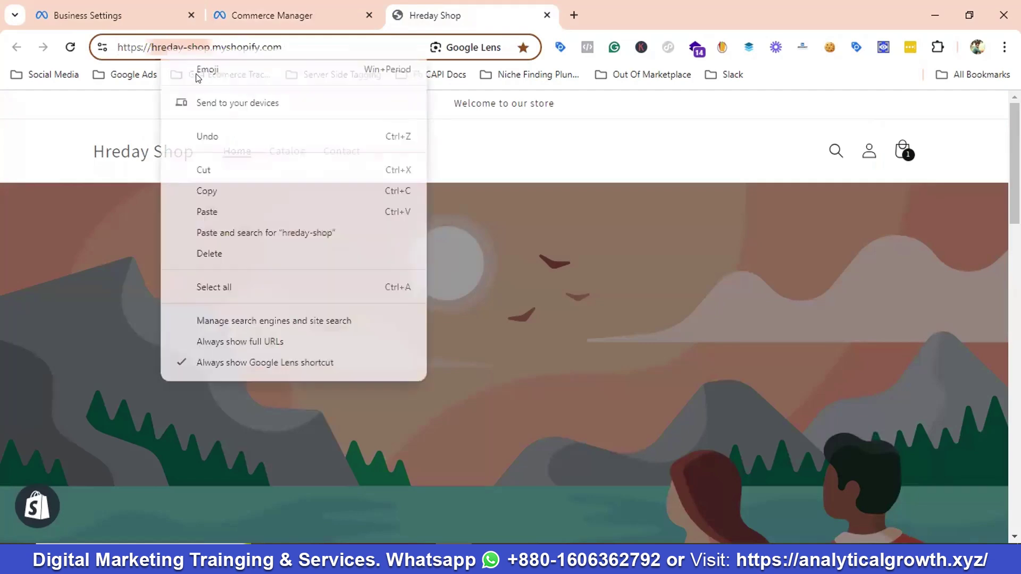
pyautogui.click(217, 200)
pyautogui.click(282, 23)
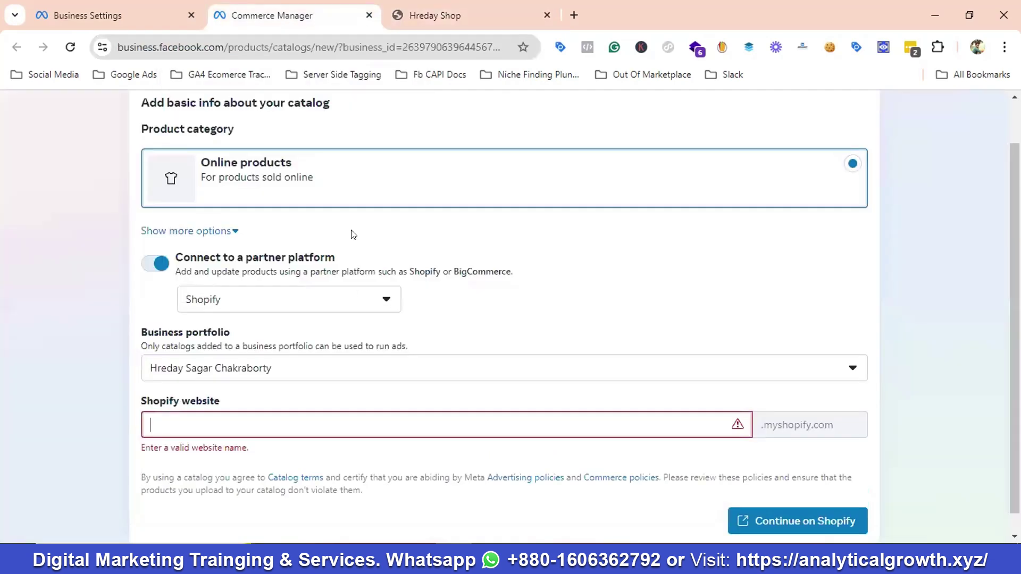
pyautogui.click(224, 419)
pyautogui.hotkey('ctrl', 'v')
pyautogui.scroll(-1, 745, 458)
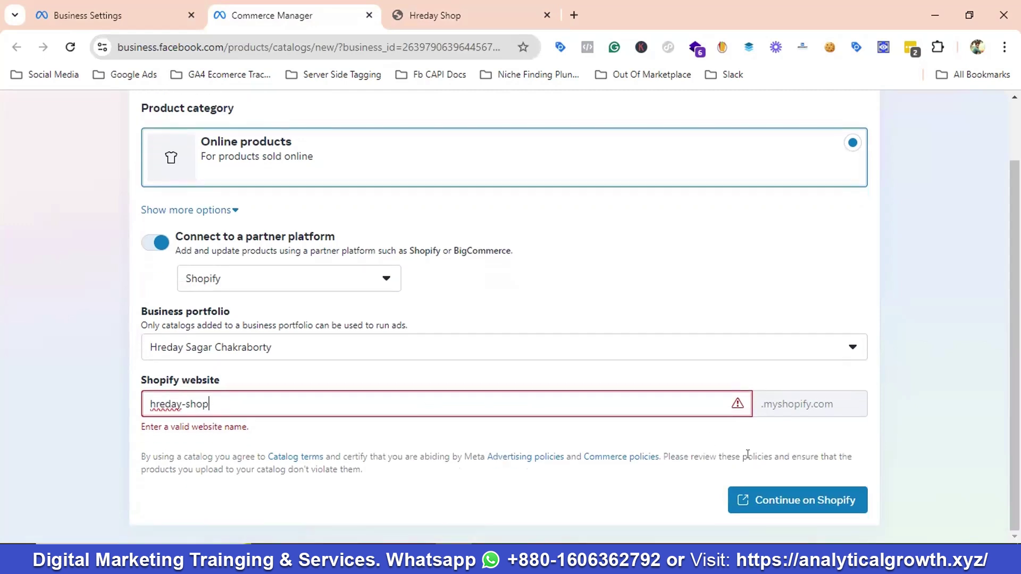
pyautogui.click(798, 500)
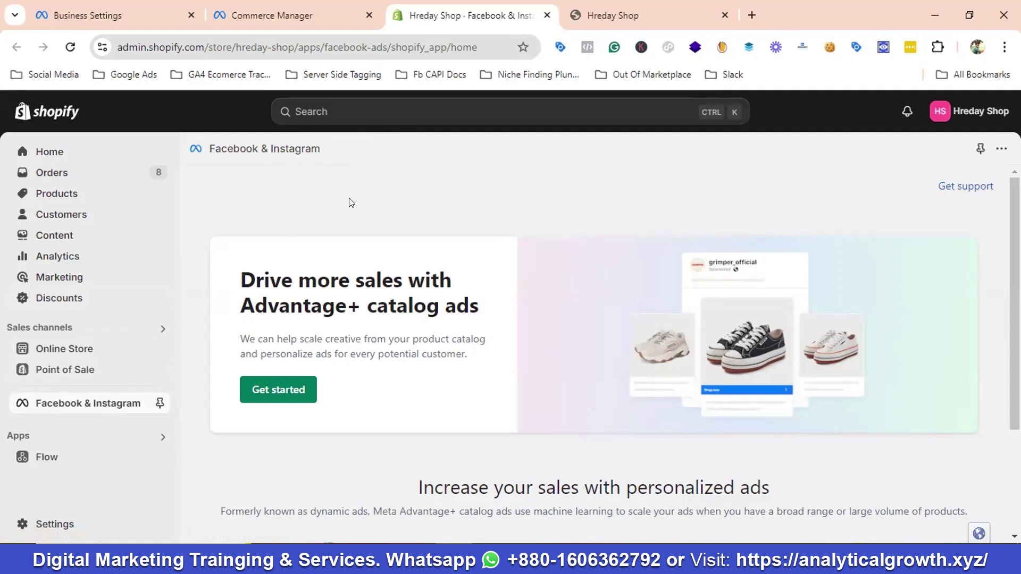
# - Start the Advantage+ catalog ads setup in Shopify's Facebook & Instagram app
pyautogui.scroll(-2, 399, 308)
pyautogui.scroll(2, 319, 309)
pyautogui.scroll(-2, 307, 311)
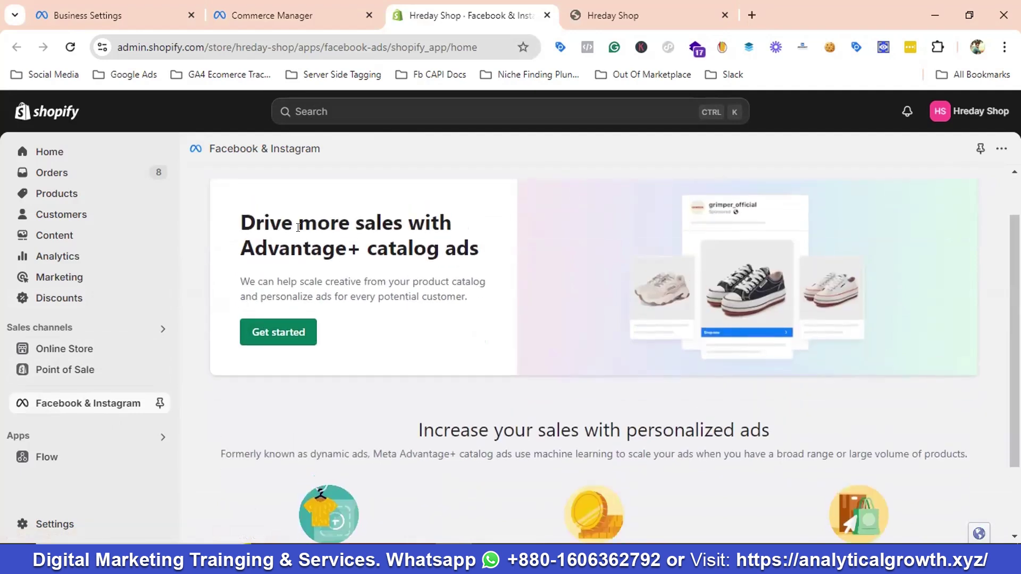
pyautogui.scroll(2, 319, 197)
pyautogui.scroll(-1, 364, 284)
pyautogui.scroll(-1, 364, 284)
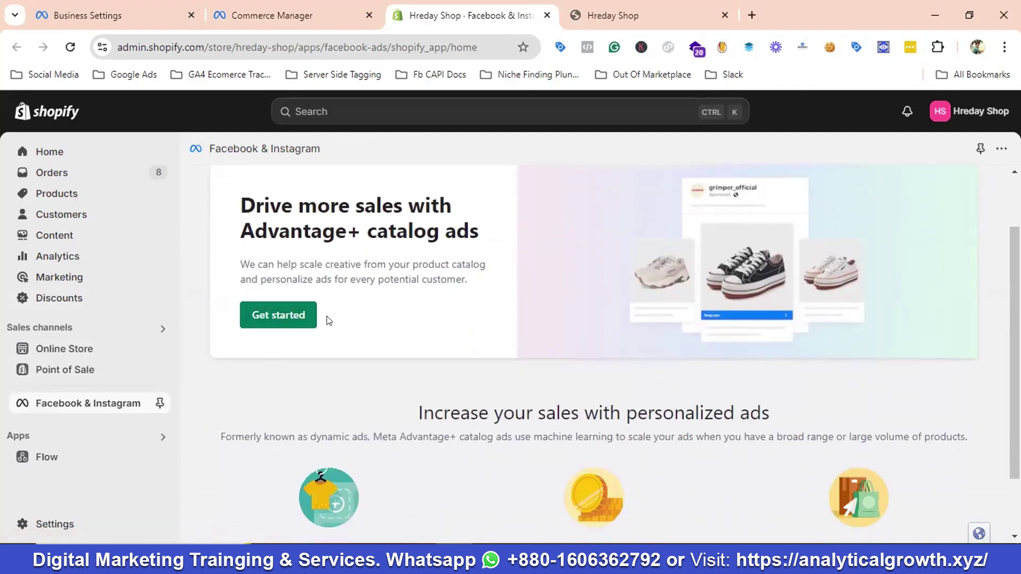
pyautogui.click(286, 320)
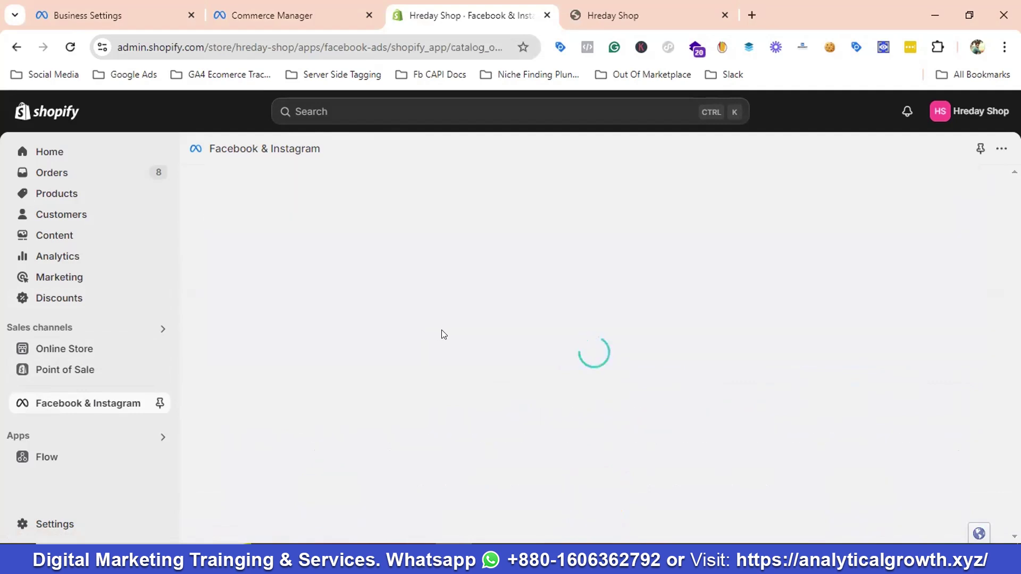
# - Connect the Facebook account to Shopify and approve the access it requests
pyautogui.scroll(-1, 528, 270)
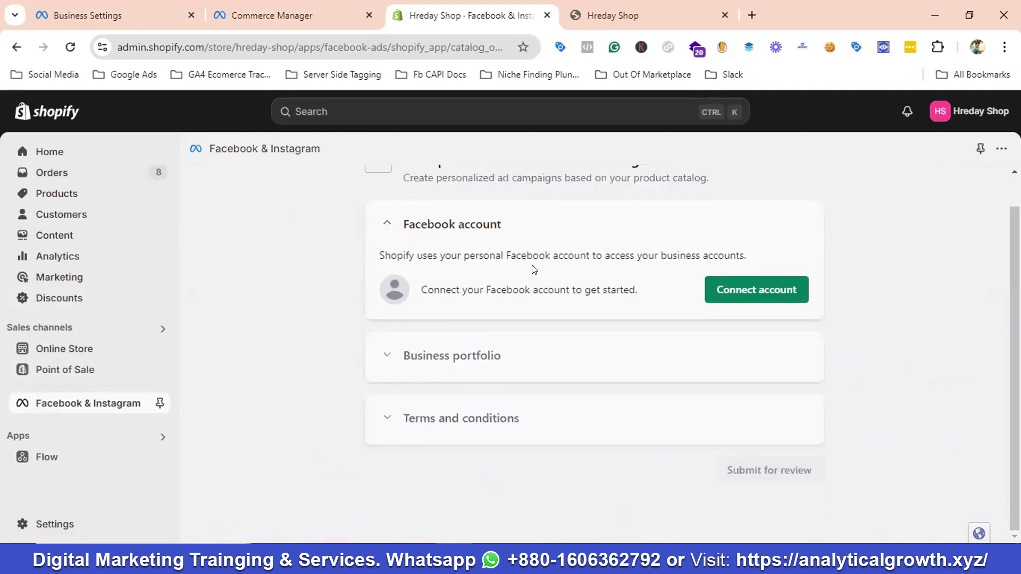
pyautogui.scroll(1, 534, 269)
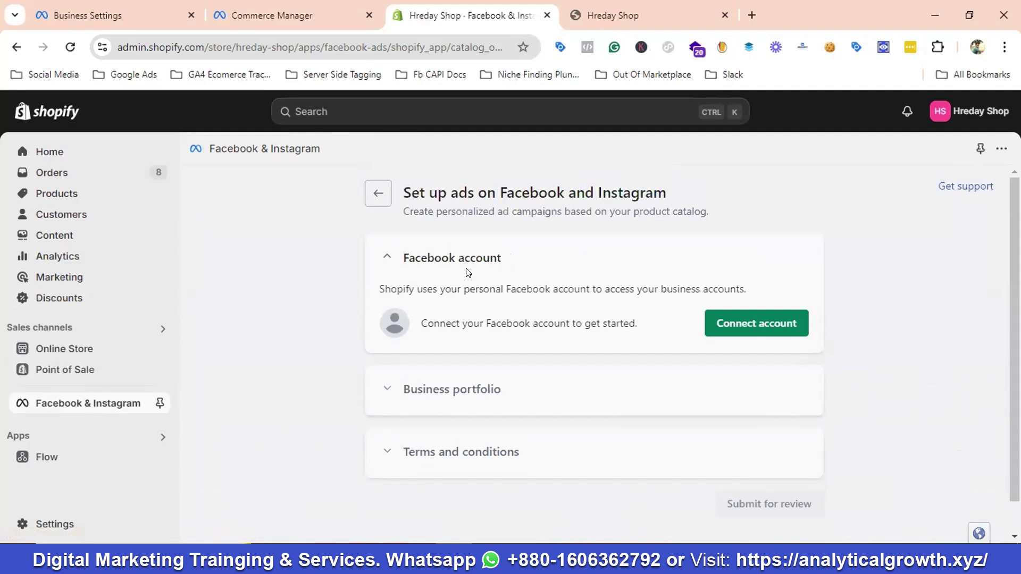
pyautogui.click(740, 326)
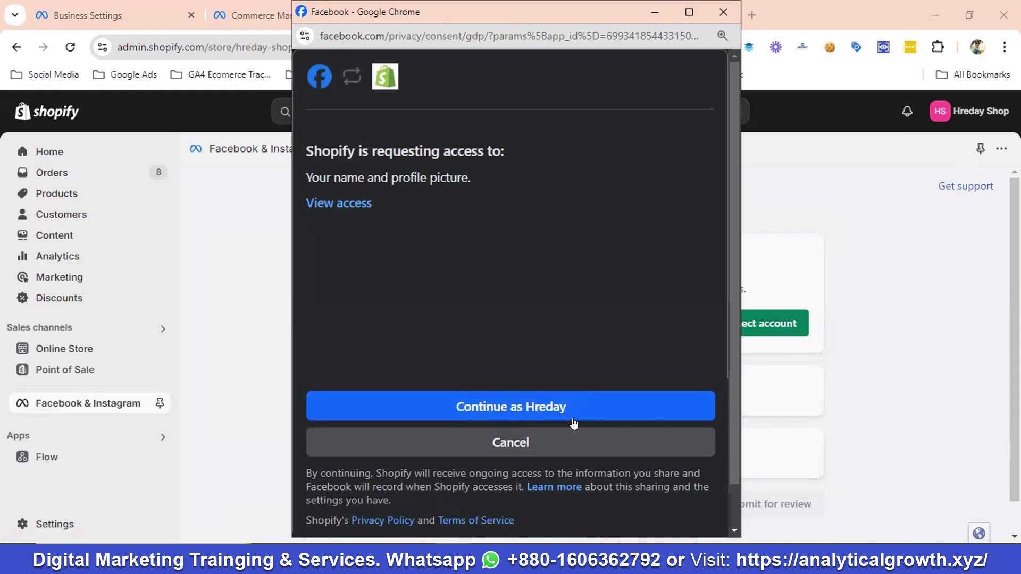
pyautogui.click(548, 408)
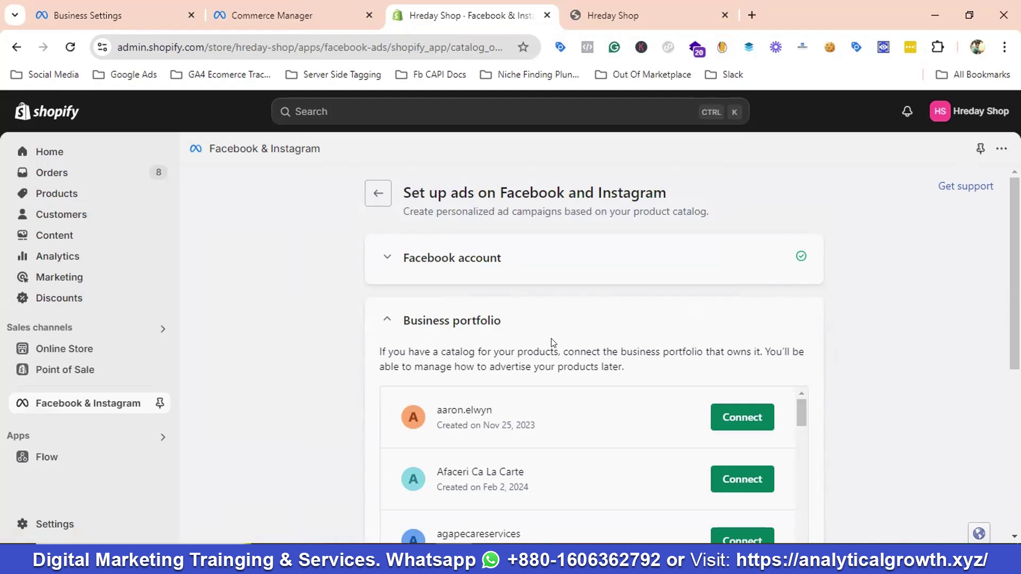
# - Connect the owner's own business portfolio, created on Feb 26, 2021, to the ads setup
pyautogui.scroll(-2, 551, 343)
pyautogui.scroll(-4, 554, 381)
pyautogui.scroll(-7, 544, 379)
pyautogui.scroll(-2, 527, 391)
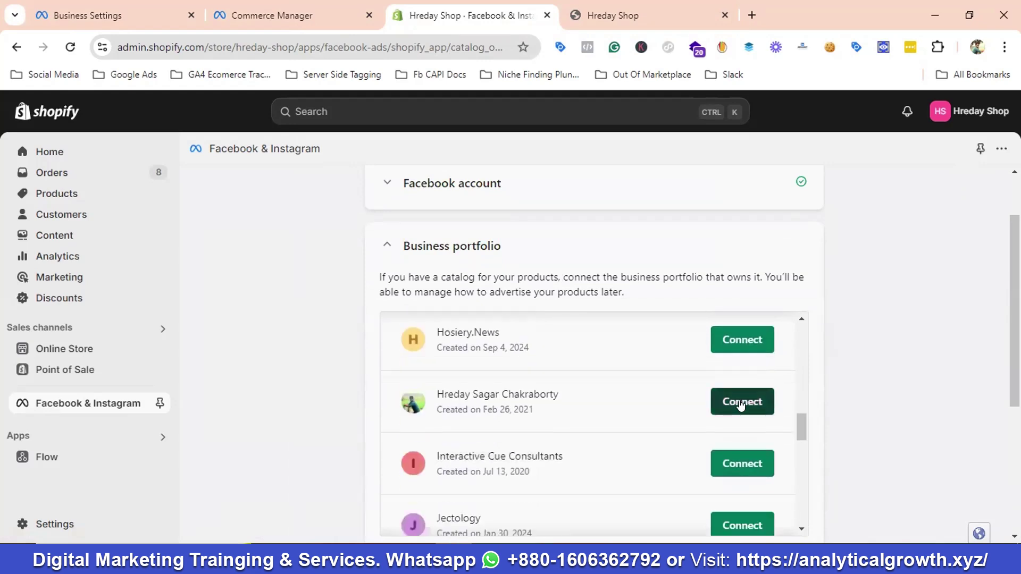
pyautogui.click(741, 404)
# - Enable customer data sharing with the Enhanced preference and save it
pyautogui.click(766, 408)
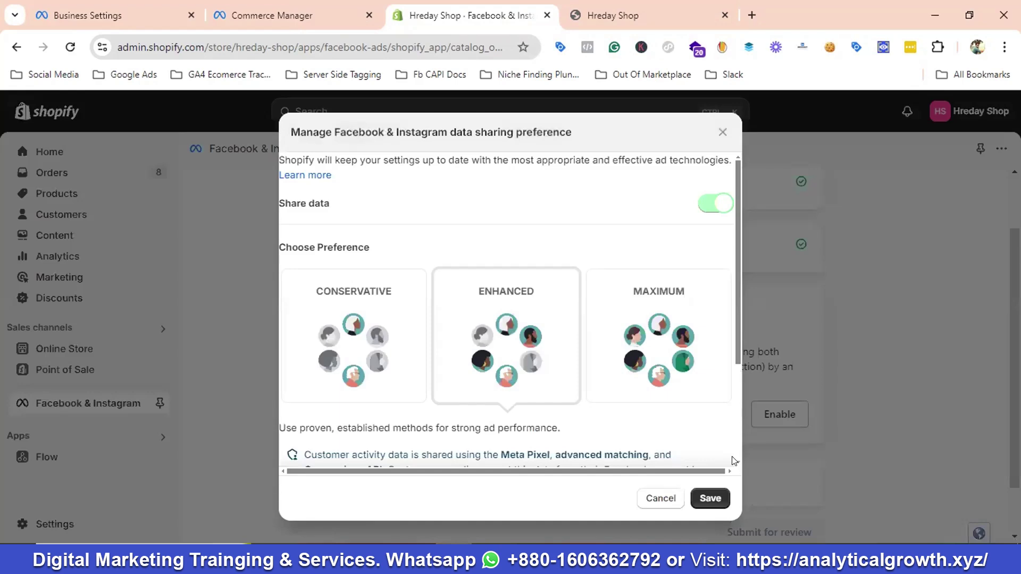
pyautogui.click(711, 499)
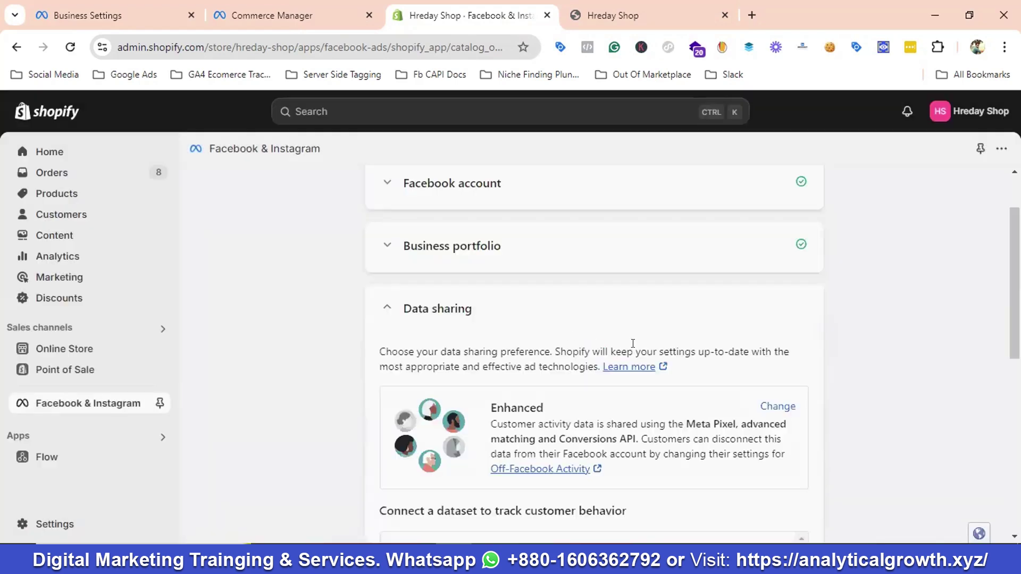
# - Connect the Hreday Shop Dataset for customer tracking and submit the ads setup for review with the Product Catalog Terms accepted
pyautogui.scroll(-4, 643, 343)
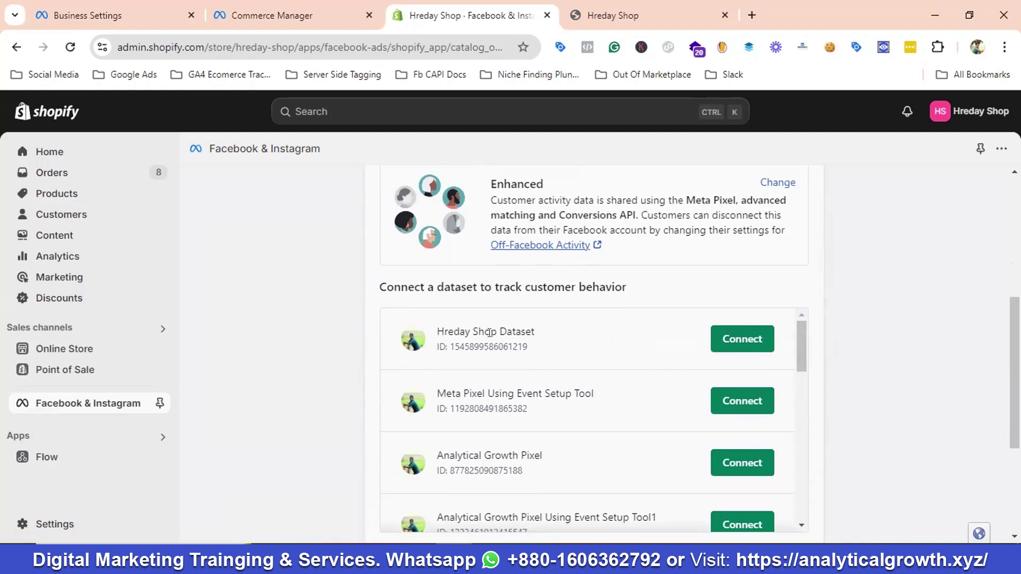
pyautogui.click(729, 335)
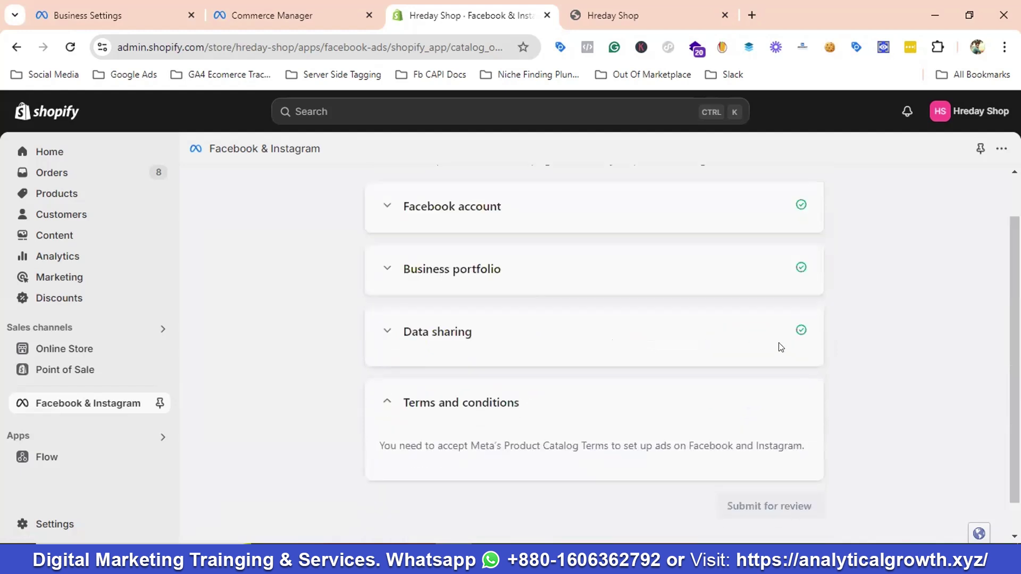
pyautogui.click(387, 419)
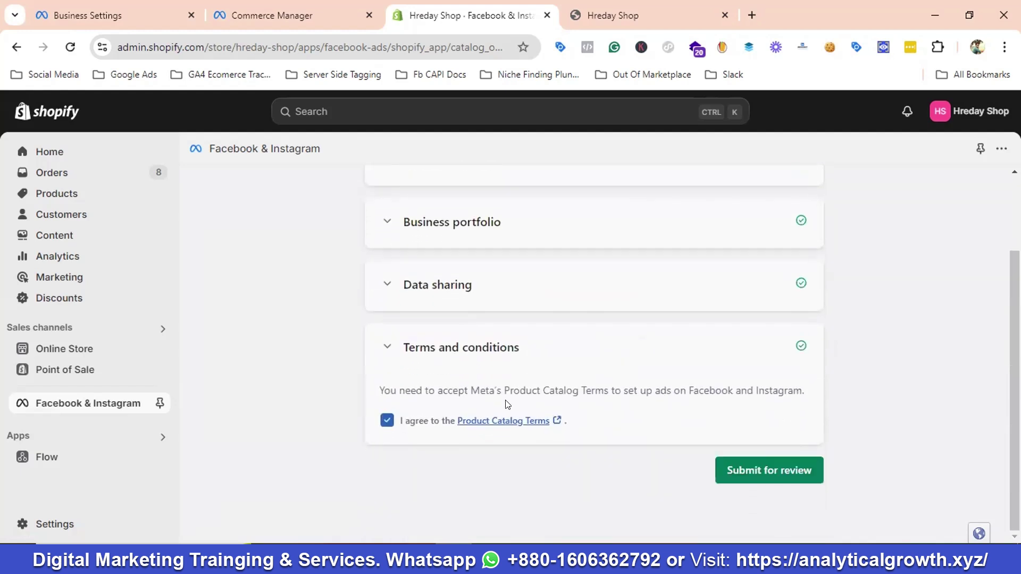
pyautogui.click(785, 464)
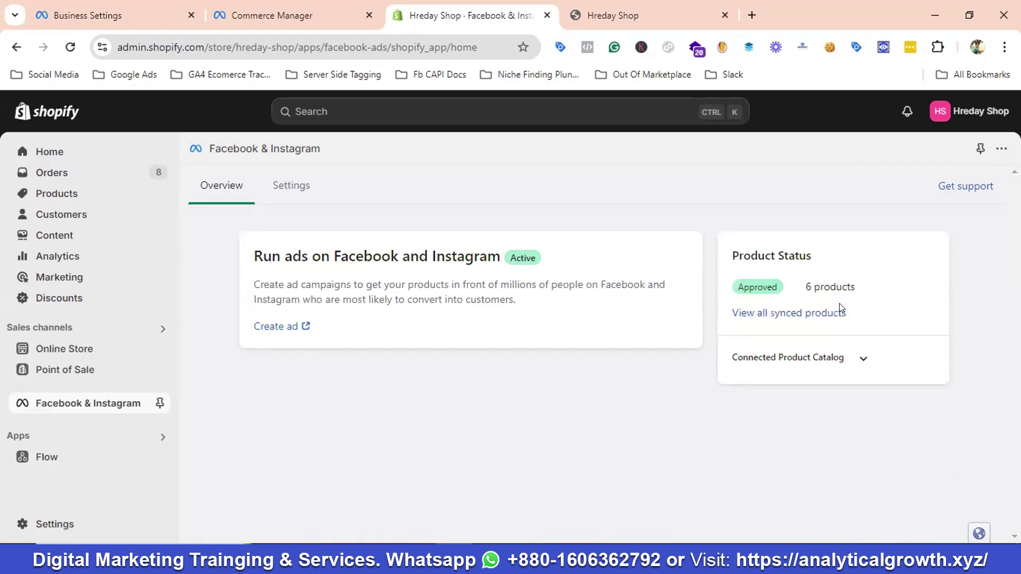
# - Return to Meta Business settings, dismiss the new-catalog prompt, refresh the catalog list and open Shopify Product Catalog in Commerce Manager
pyautogui.click(318, 6)
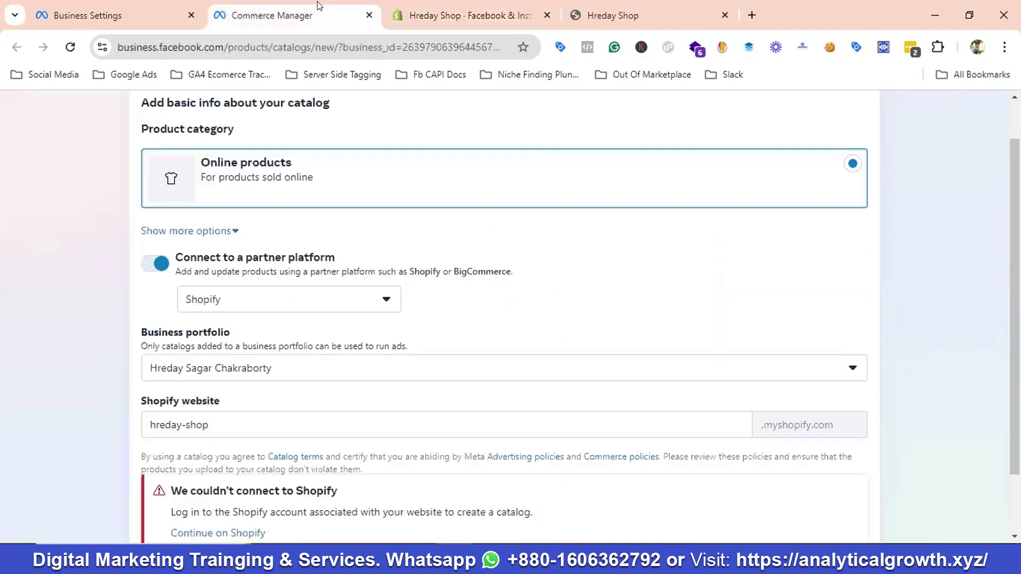
pyautogui.click(137, 7)
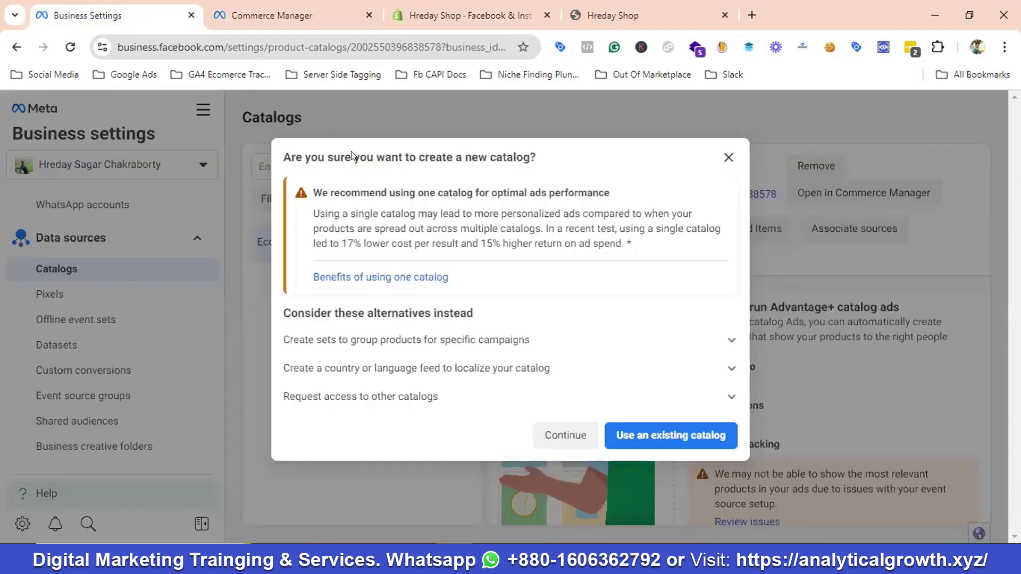
pyautogui.click(729, 159)
pyautogui.click(71, 47)
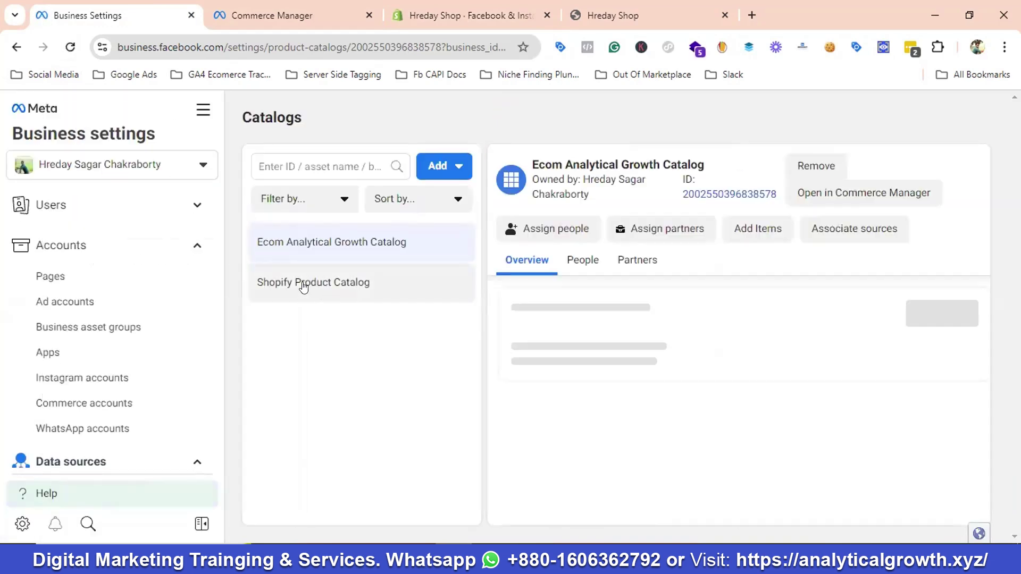
pyautogui.click(334, 283)
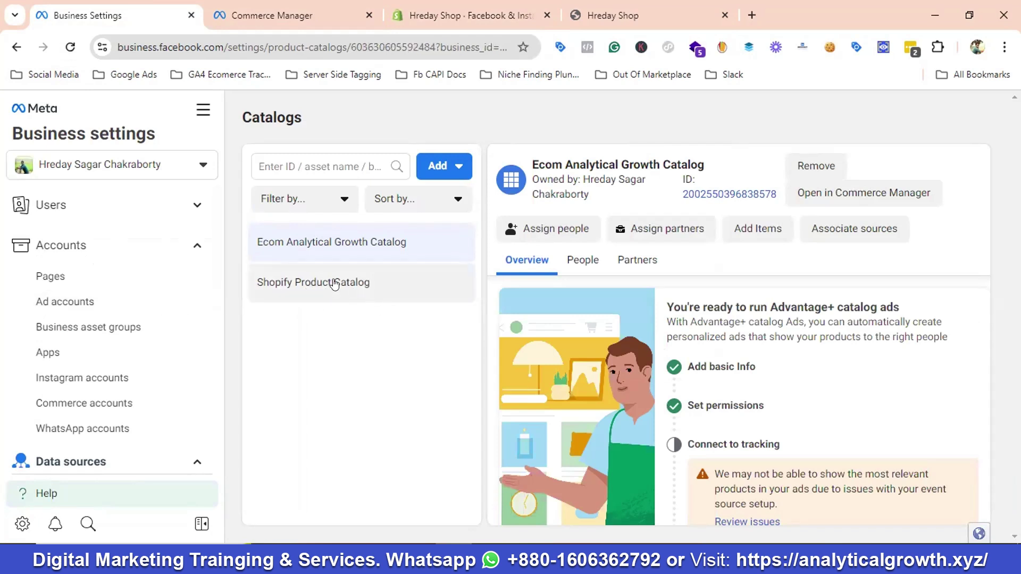
pyautogui.click(855, 196)
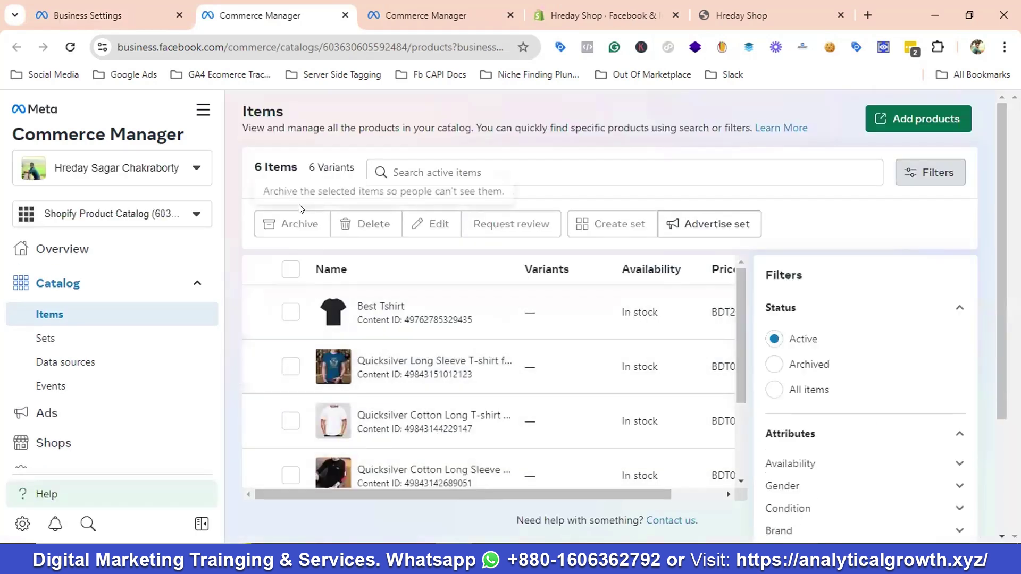
# - Compare the items in the Shopify Product Catalog with the products listed on the online store's home page
pyautogui.scroll(-2, 522, 354)
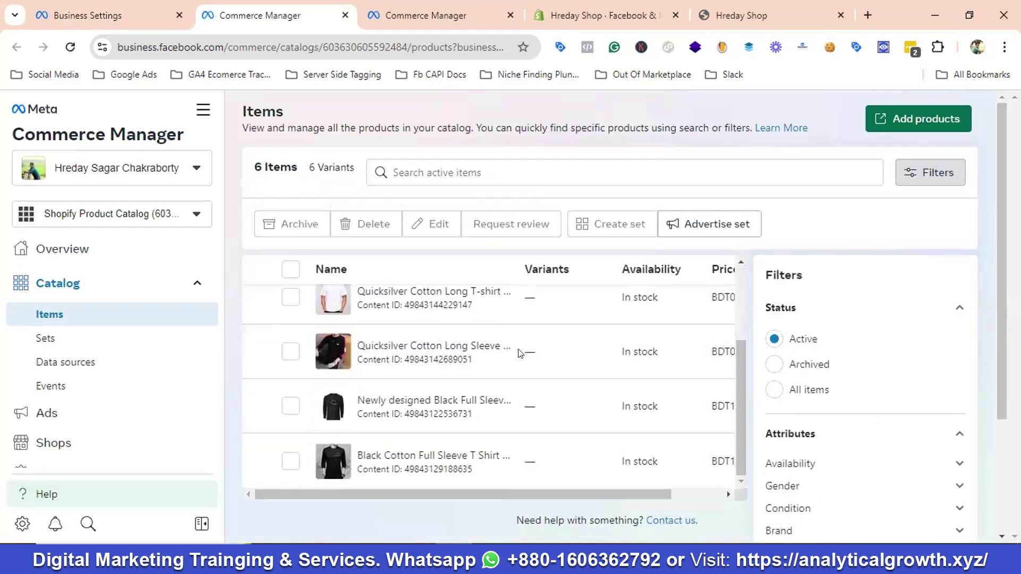
pyautogui.scroll(-3, 588, 351)
pyautogui.scroll(3, 522, 355)
pyautogui.scroll(2, 522, 355)
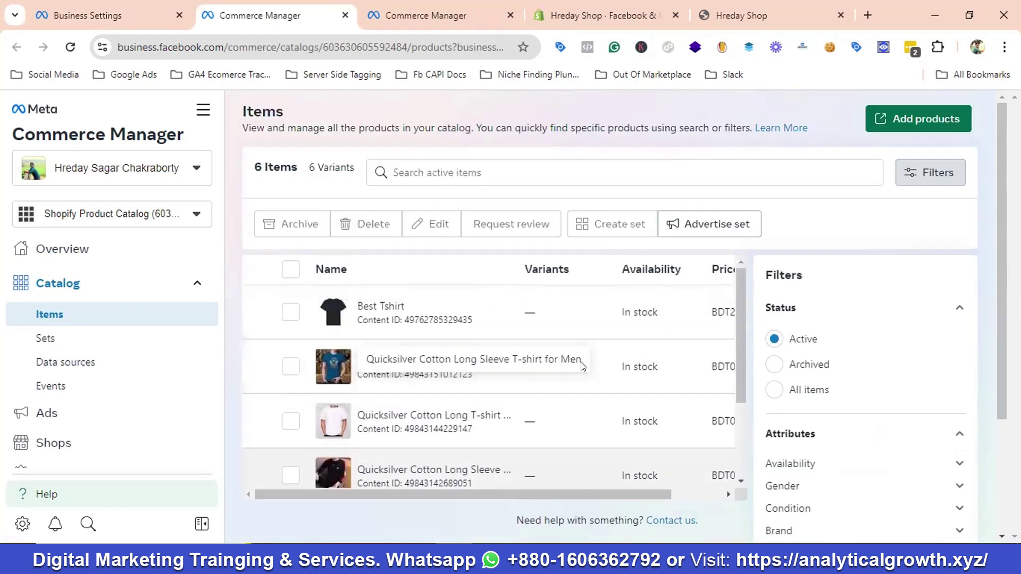
pyautogui.scroll(-5, 553, 367)
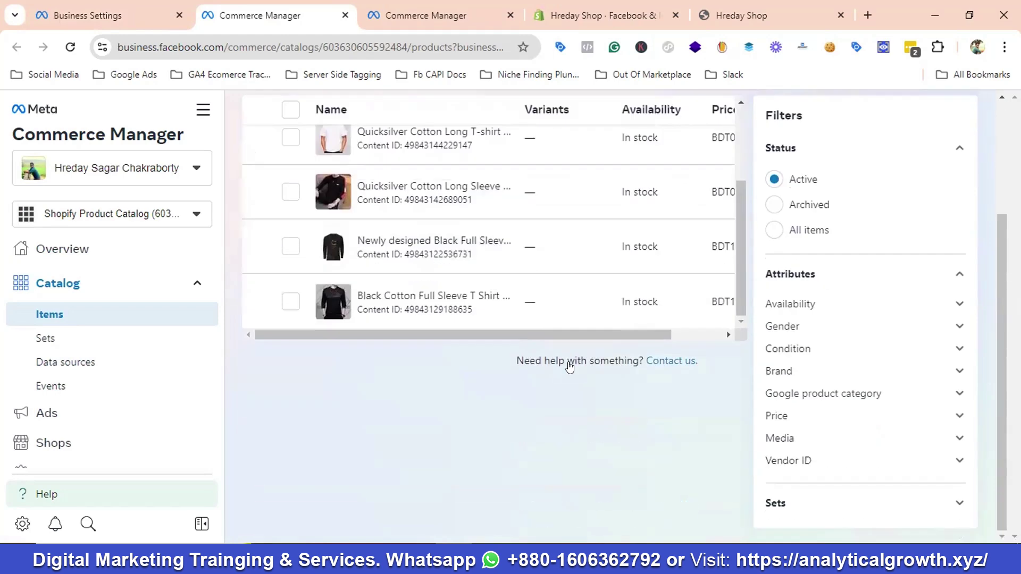
pyautogui.scroll(3, 559, 340)
pyautogui.click(745, 15)
pyautogui.scroll(-15, 518, 289)
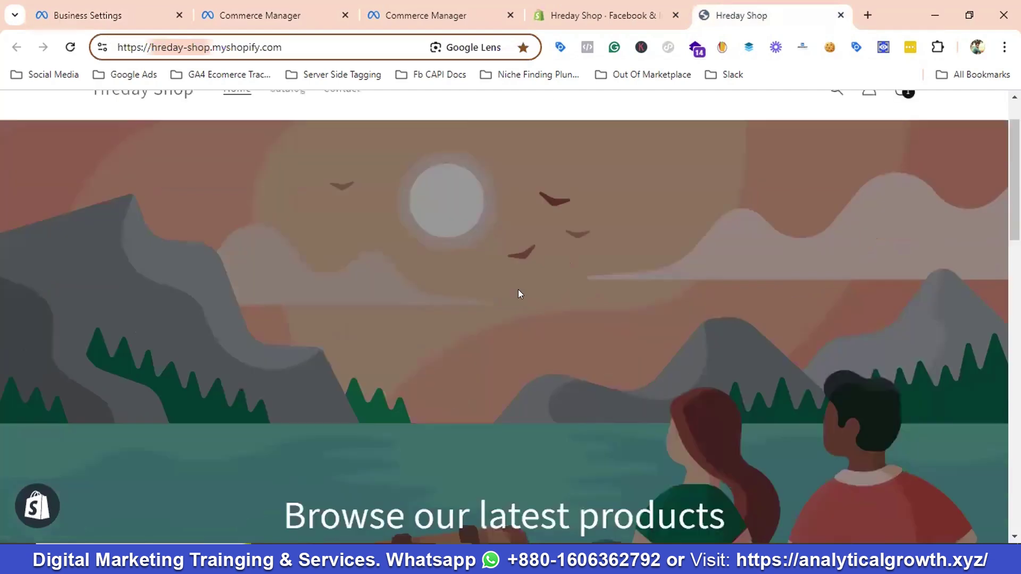
pyautogui.scroll(-5, 592, 345)
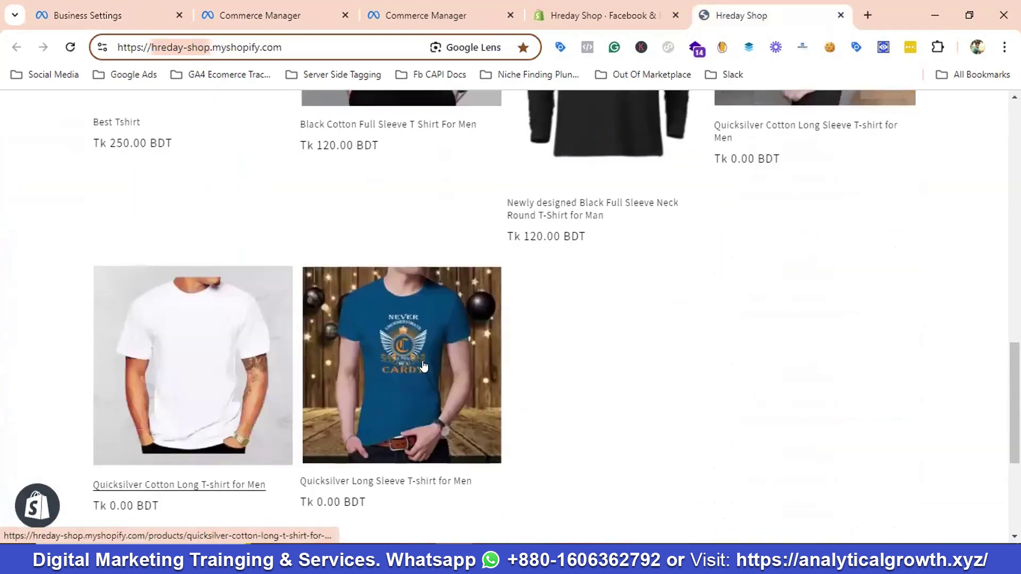
pyautogui.click(277, 8)
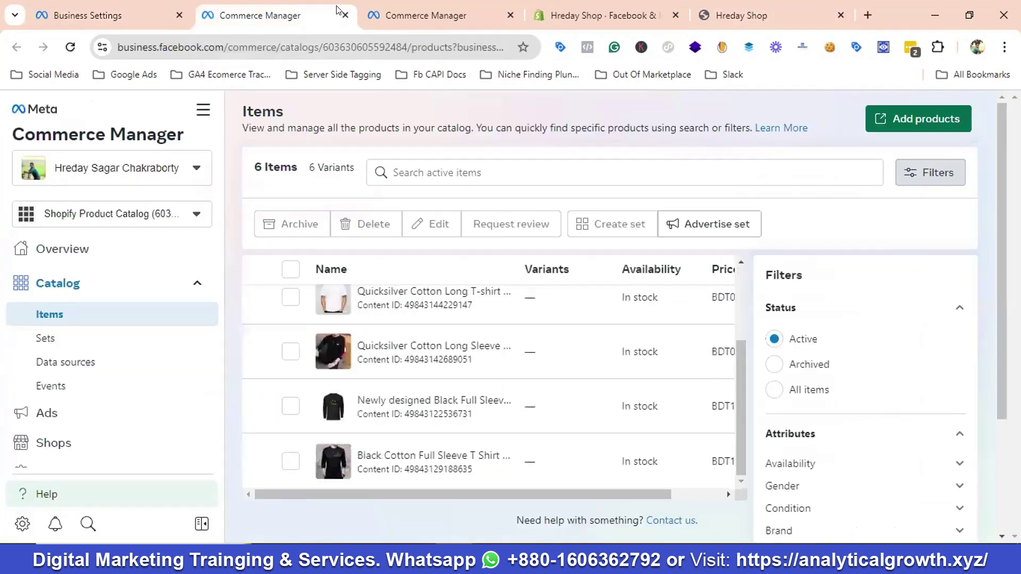
pyautogui.scroll(-3, 472, 379)
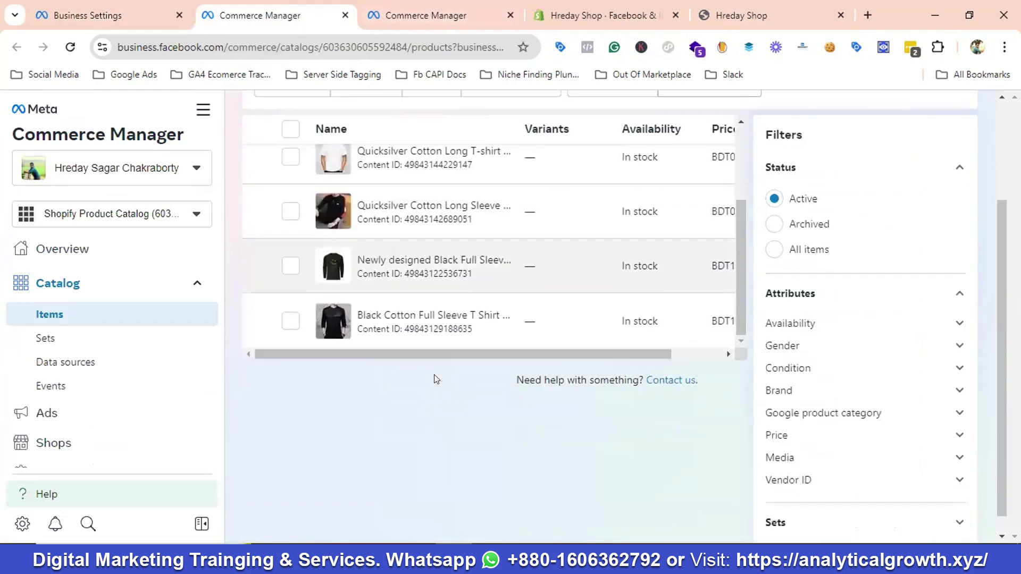
pyautogui.scroll(3, 507, 390)
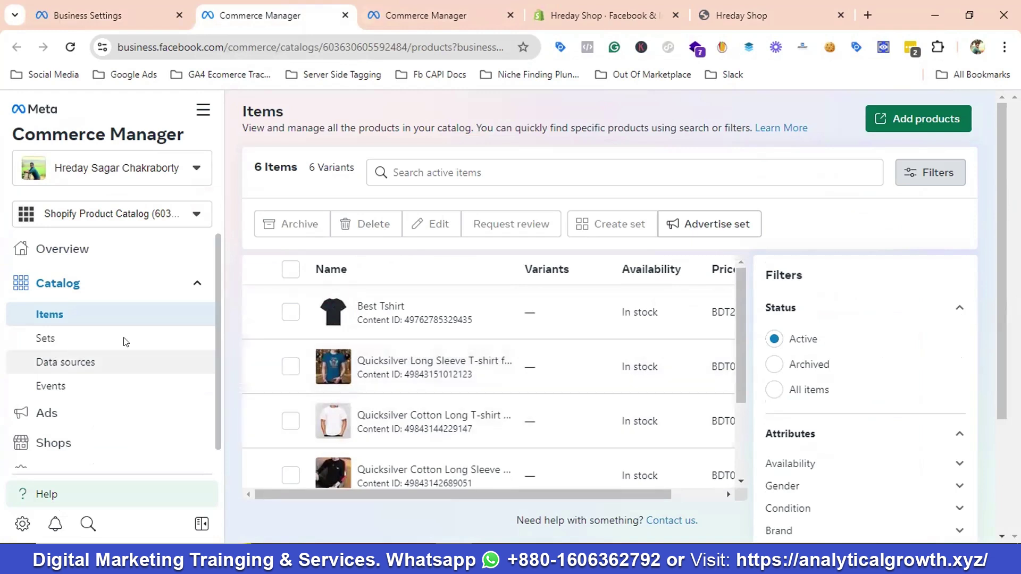
# - Start creating a product set for the Shopify Product Catalog that uses filters to select its items
pyautogui.scroll(-3, 556, 371)
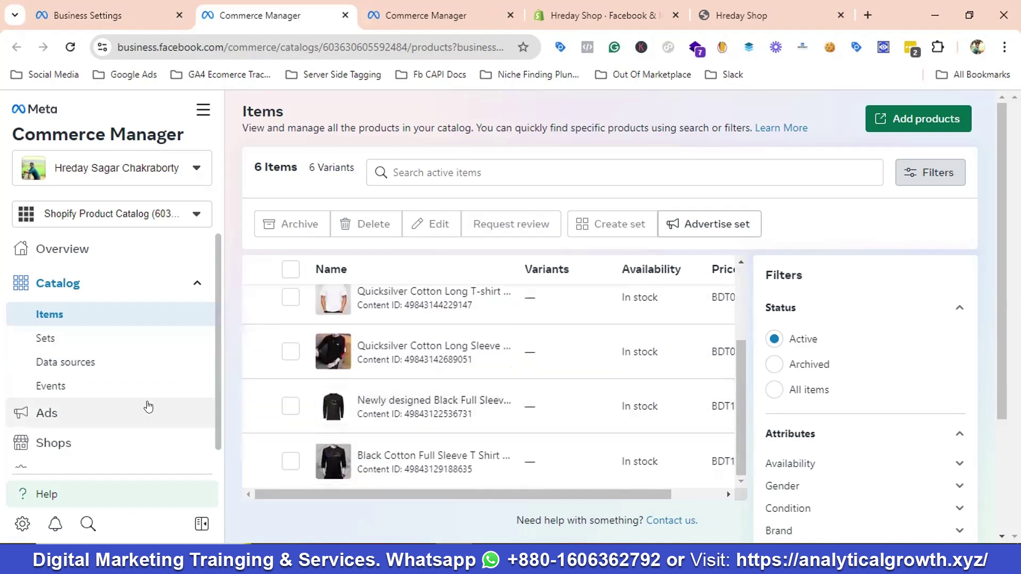
pyautogui.click(52, 342)
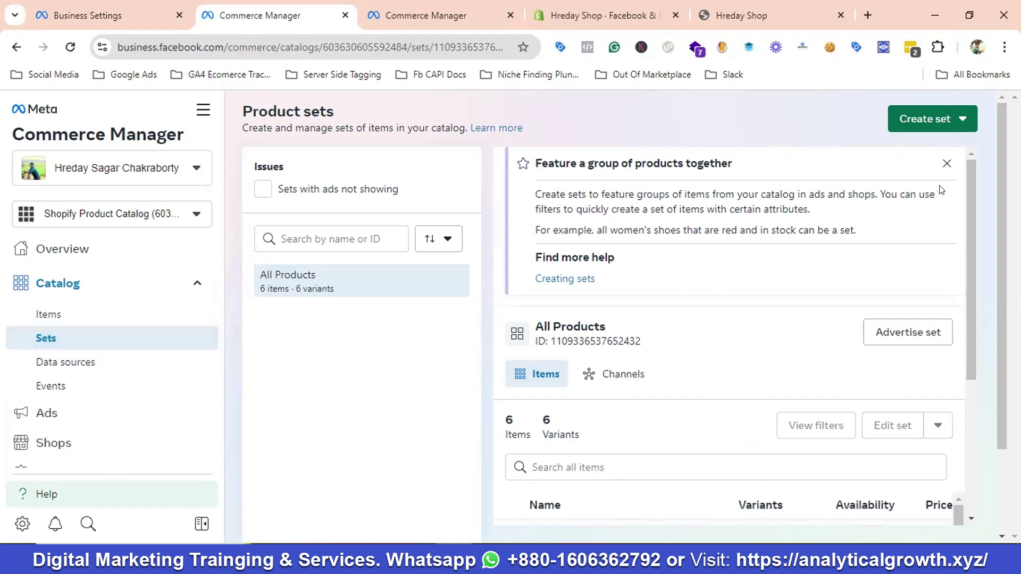
pyautogui.click(939, 119)
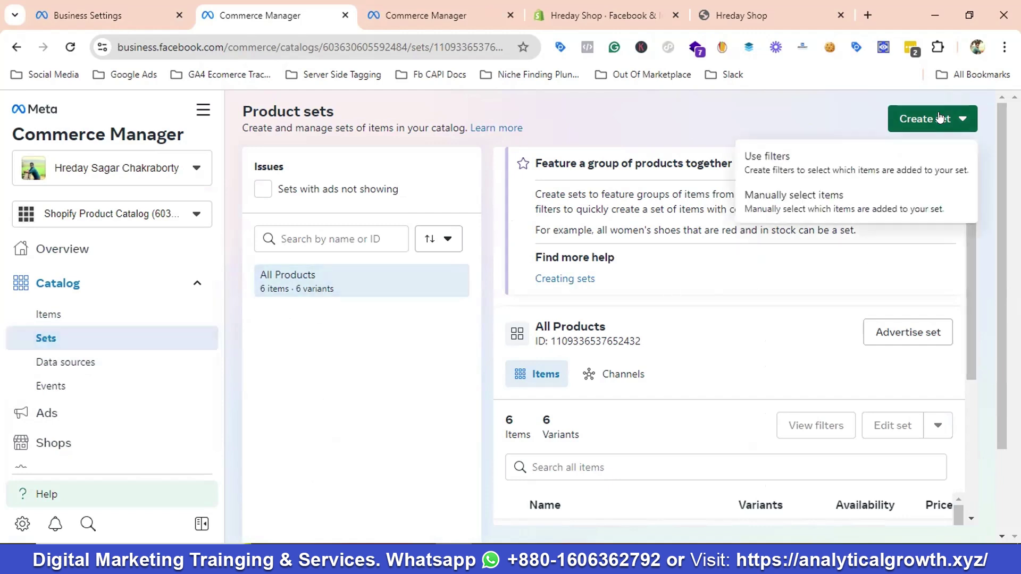
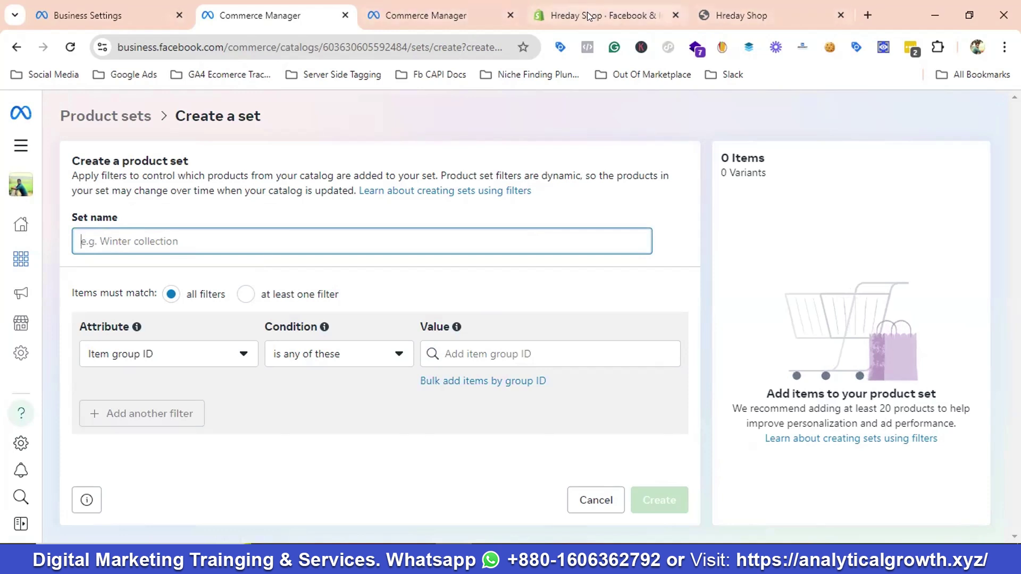
# - Examine the product titles on the storefront for a shared keyword to filter the set by, such as Quicksilver
pyautogui.click(741, 15)
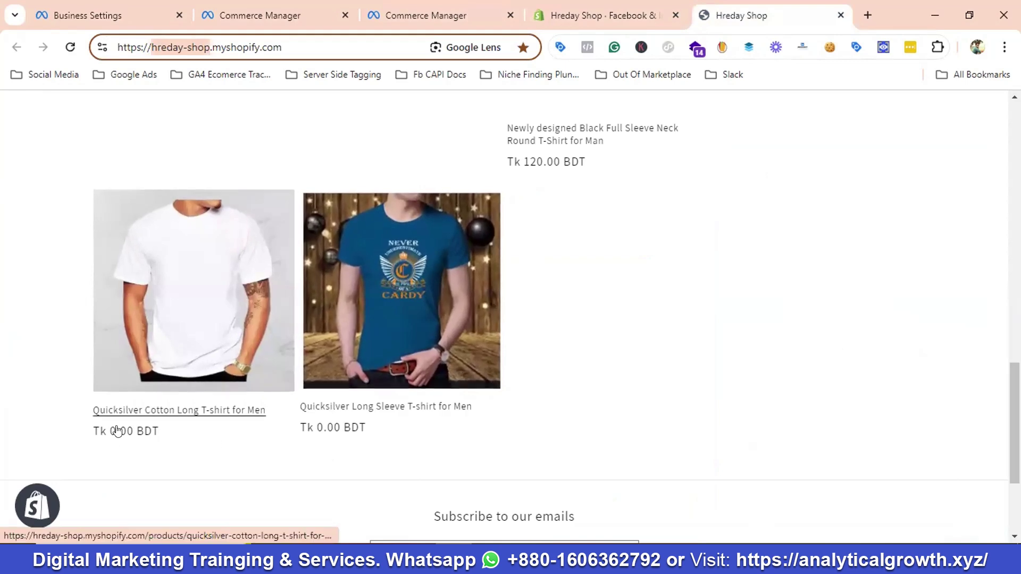
pyautogui.scroll(2, 422, 423)
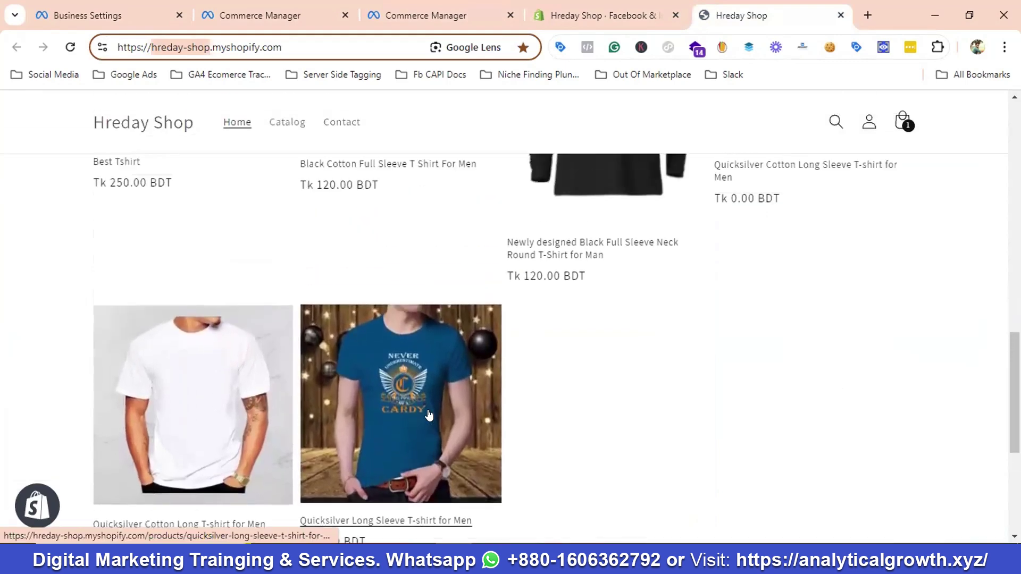
pyautogui.scroll(3, 429, 415)
pyautogui.scroll(-1, 471, 371)
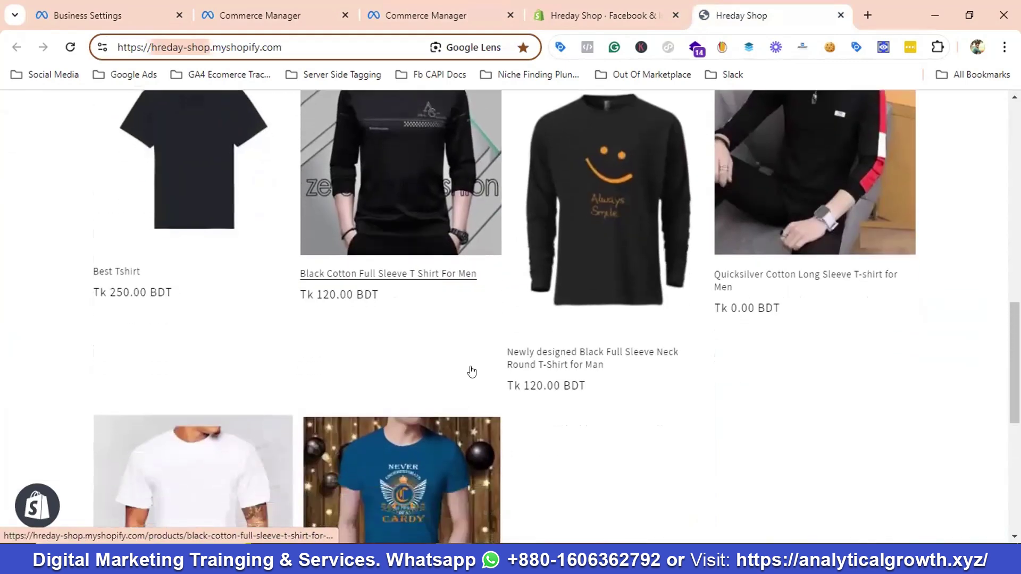
pyautogui.scroll(-3, 345, 351)
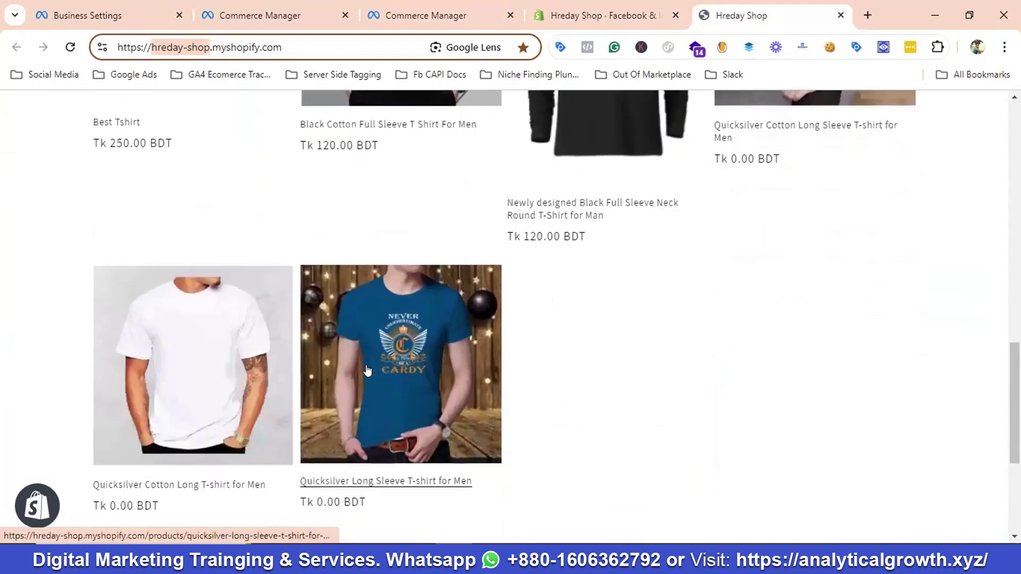
pyautogui.scroll(1, 367, 371)
pyautogui.scroll(-1, 213, 365)
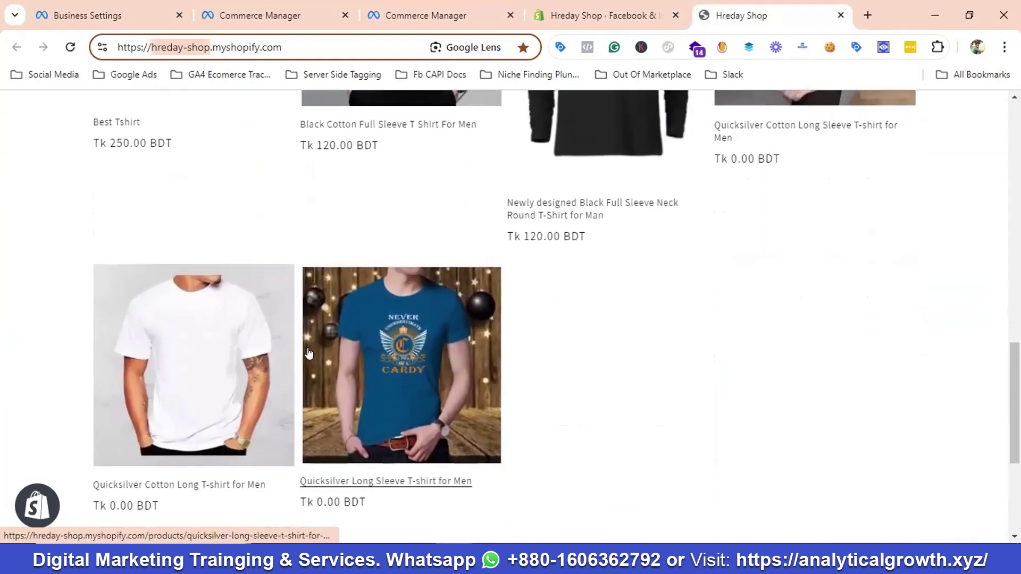
pyautogui.scroll(-1, 309, 353)
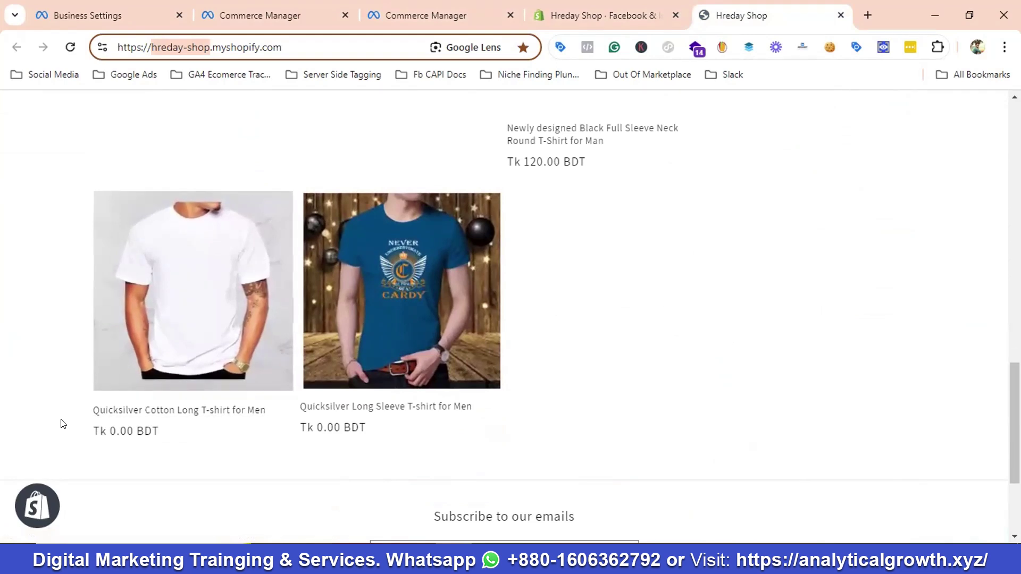
pyautogui.moveTo(84, 410); pyautogui.dragTo(266, 410)
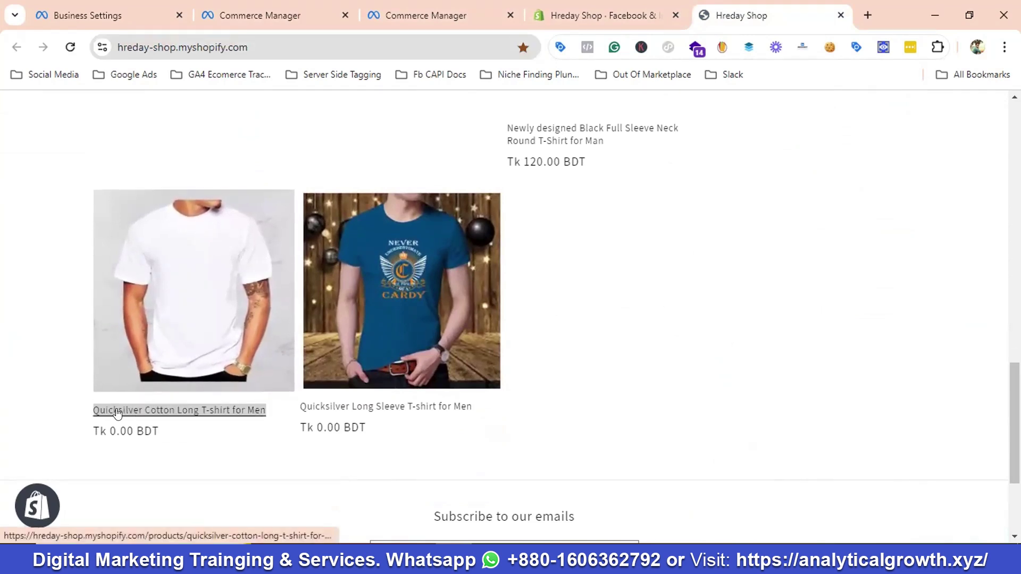
pyautogui.rightClick(120, 407)
pyautogui.click(27, 413)
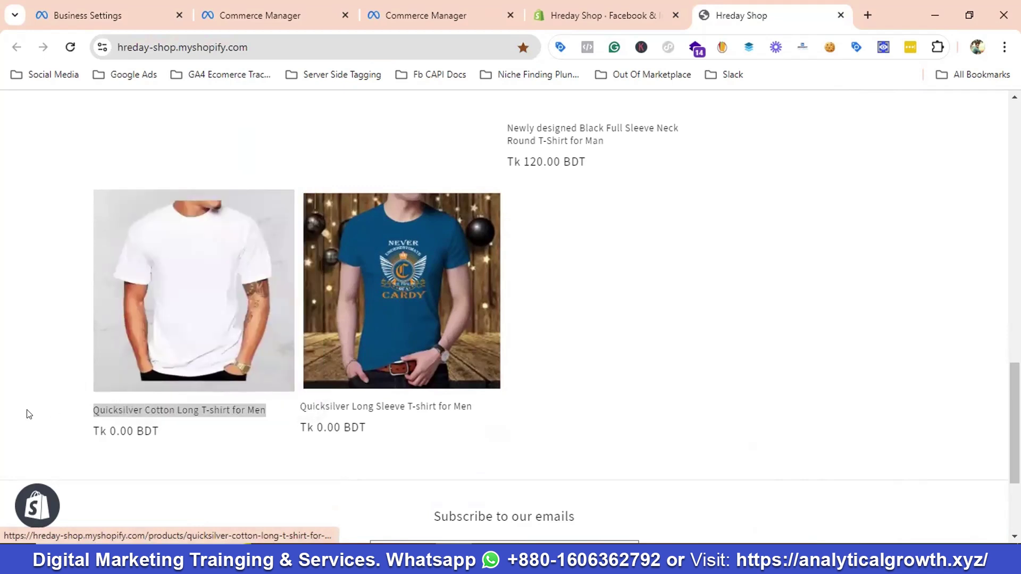
pyautogui.moveTo(122, 410); pyautogui.dragTo(84, 415)
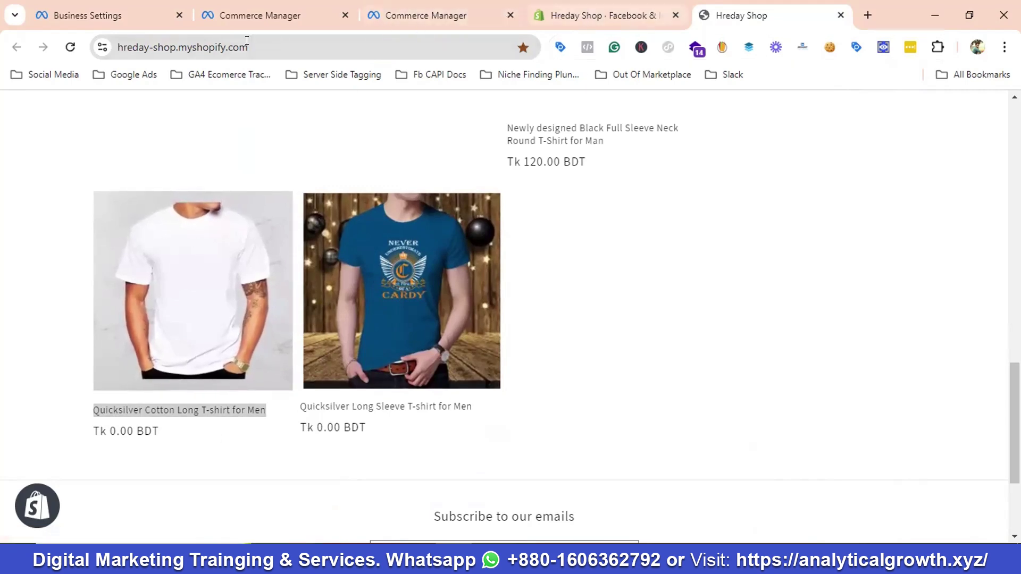
# - Return to the product set form in Commerce Manager and name the set "Products Title Contains Quicksilver"
pyautogui.click(265, 6)
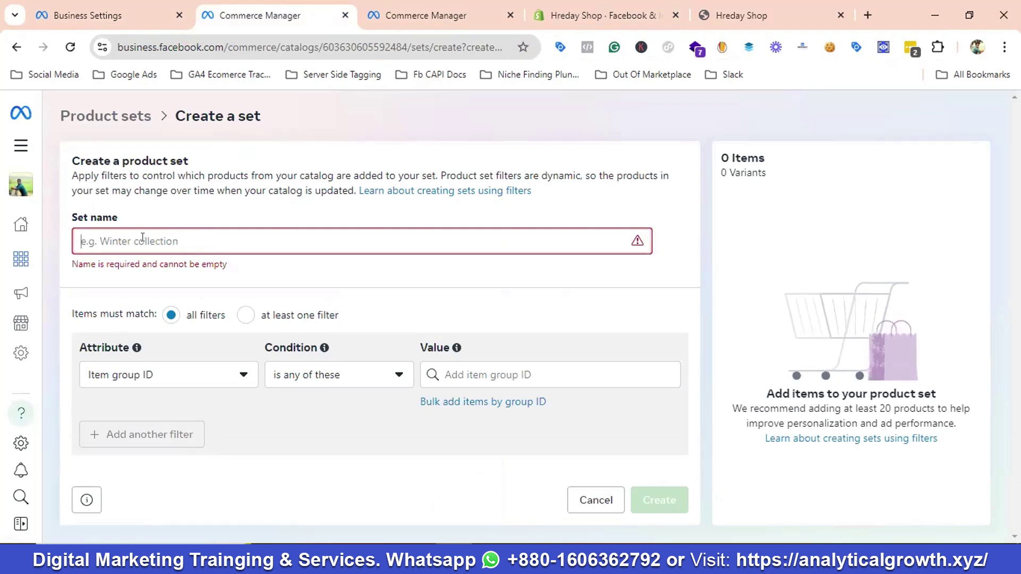
pyautogui.write('Product')
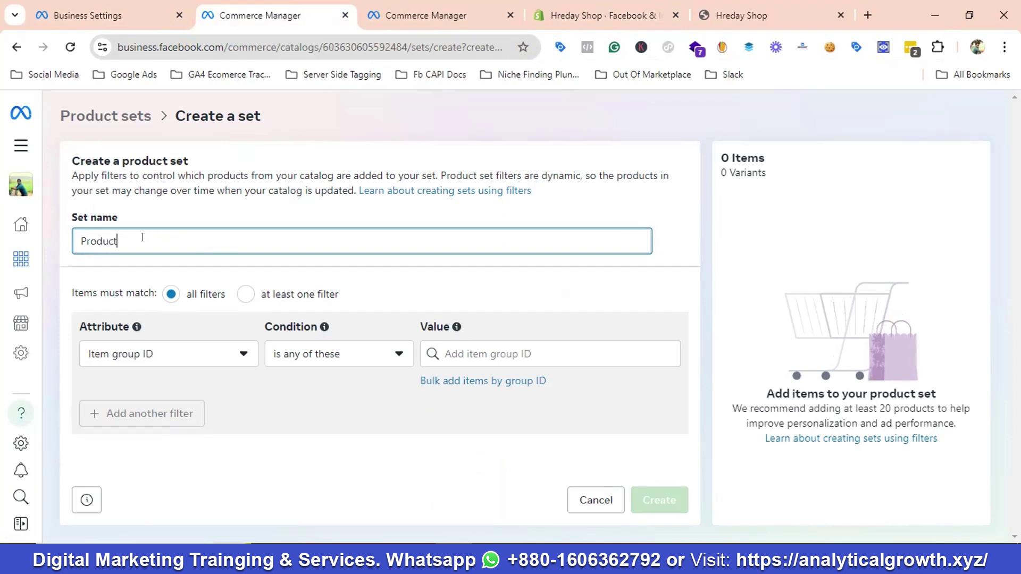
pyautogui.write('s Ti')
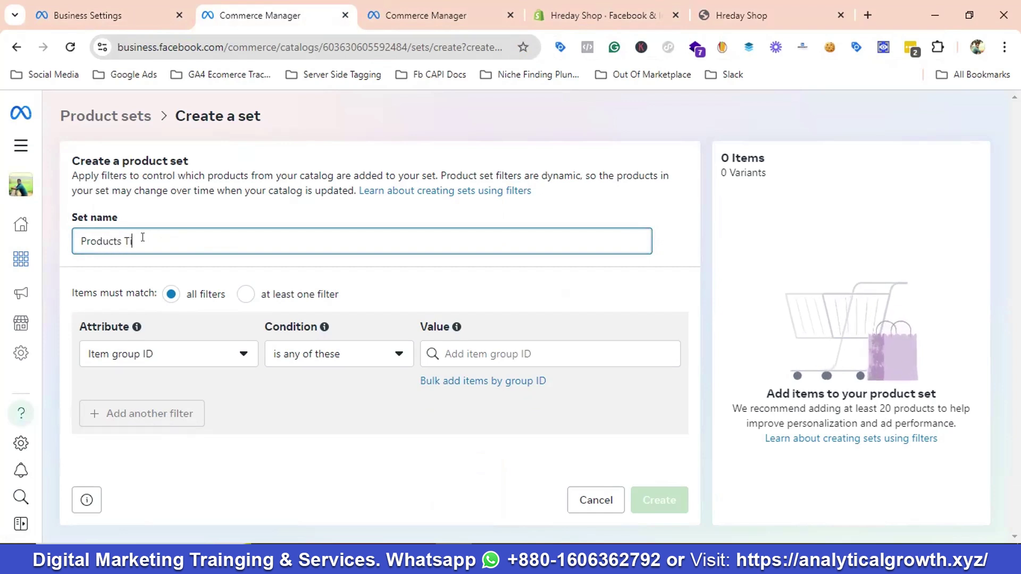
pyautogui.write('tle')
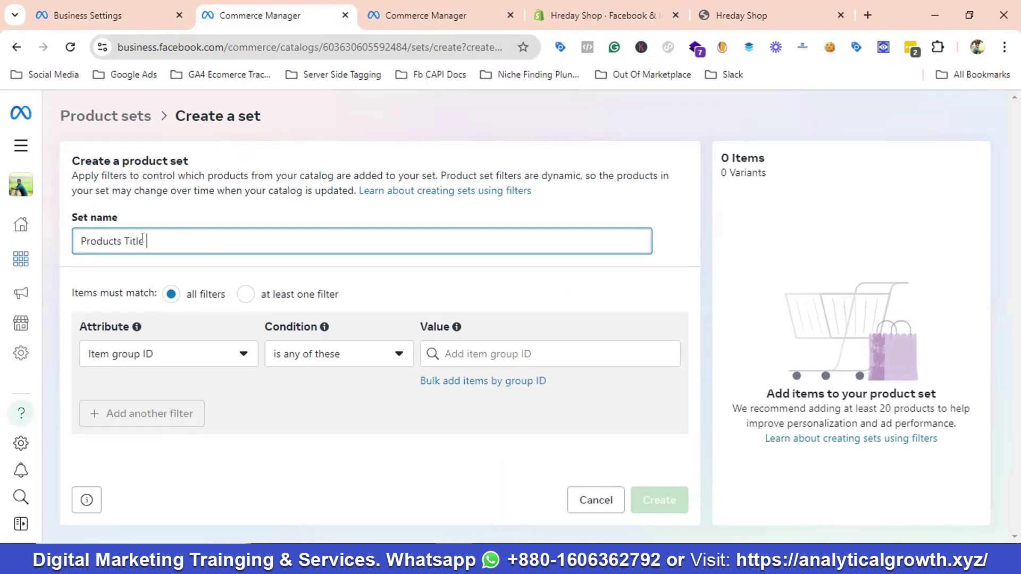
pyautogui.write(' Contains Qui')
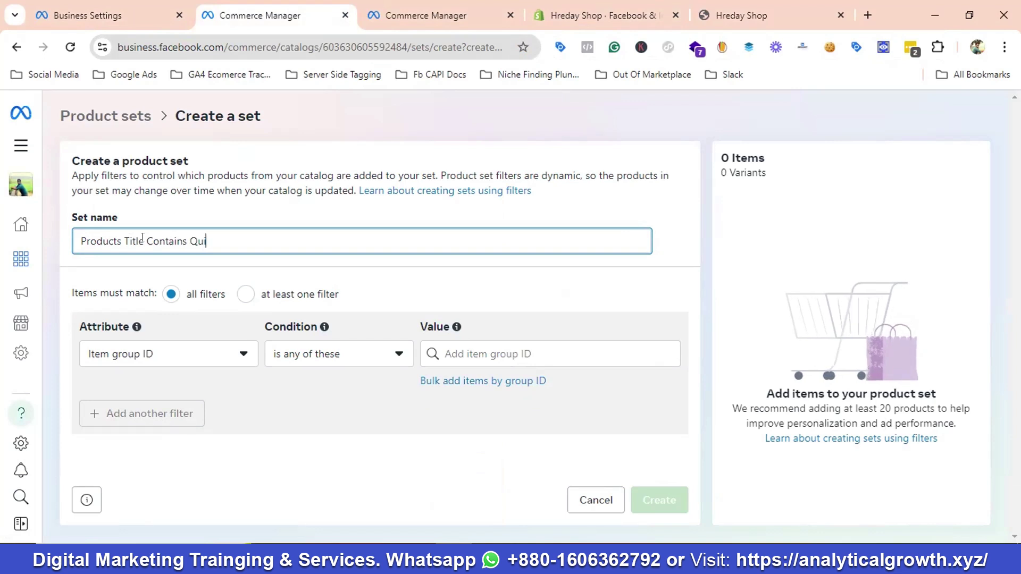
pyautogui.write('cksilver')
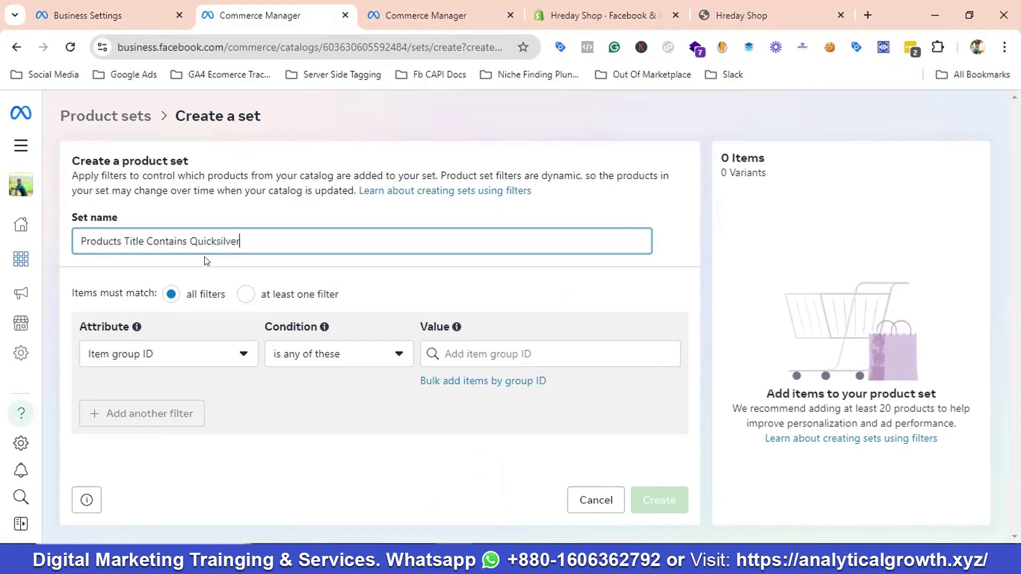
# - Filter the set to items whose Title contains "quicksilver" and create the set
pyautogui.click(185, 356)
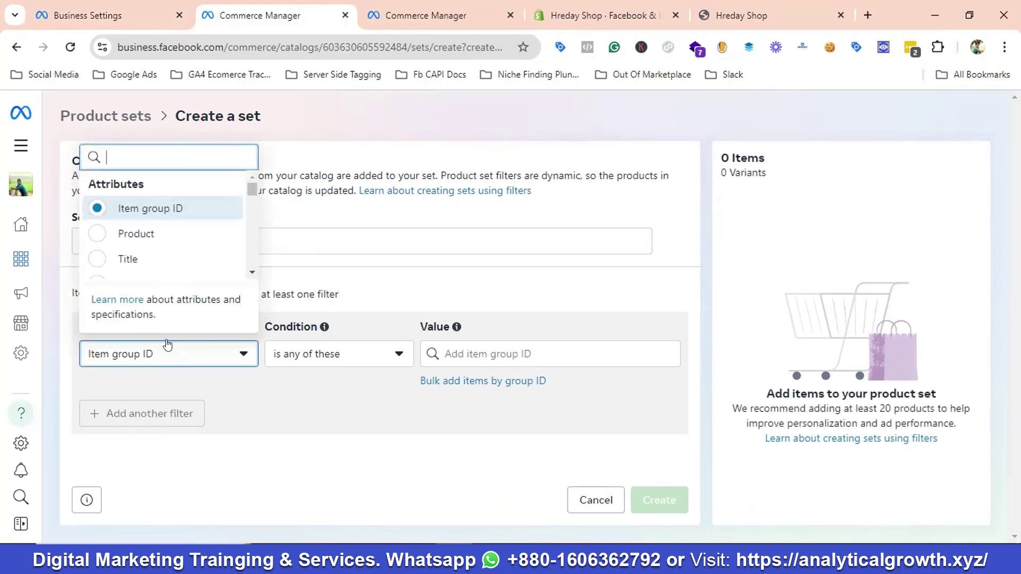
pyautogui.click(127, 259)
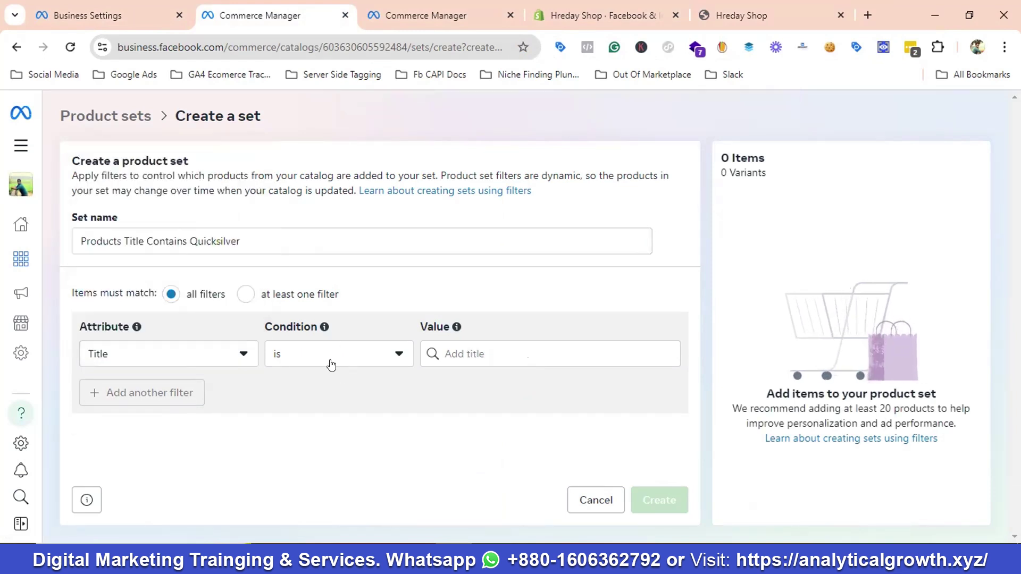
pyautogui.click(326, 356)
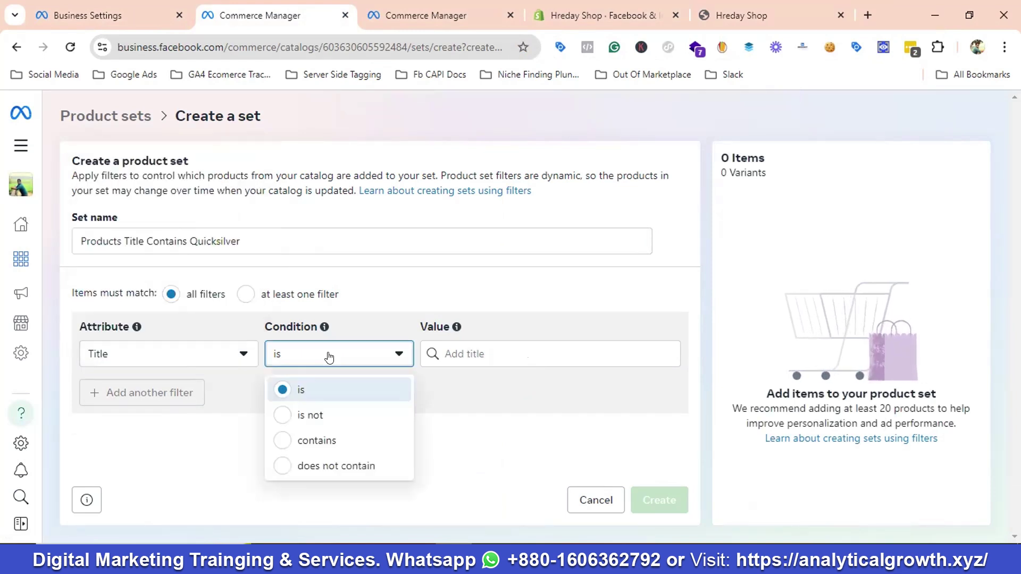
pyautogui.click(320, 442)
pyautogui.click(479, 355)
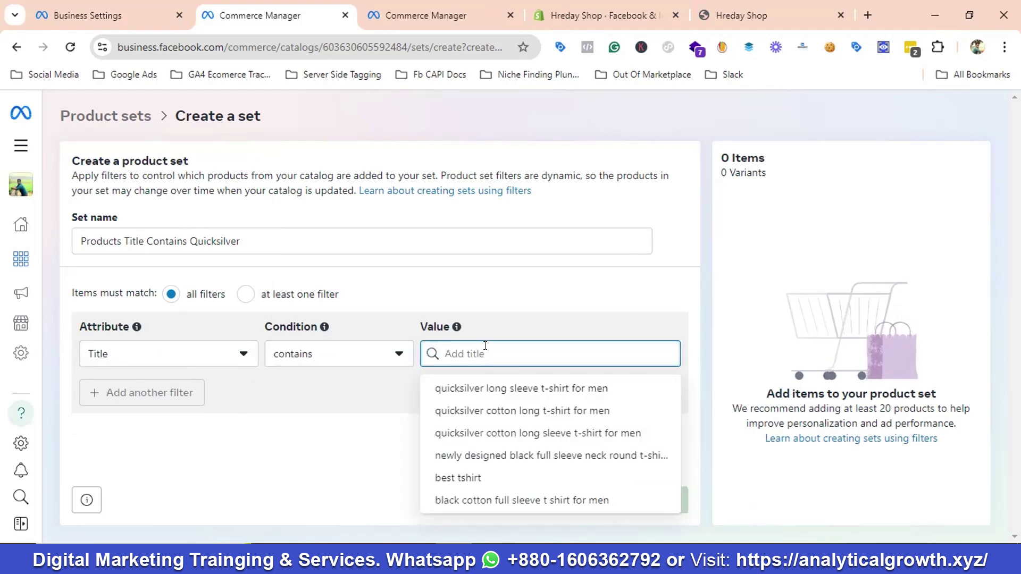
pyautogui.write('qui')
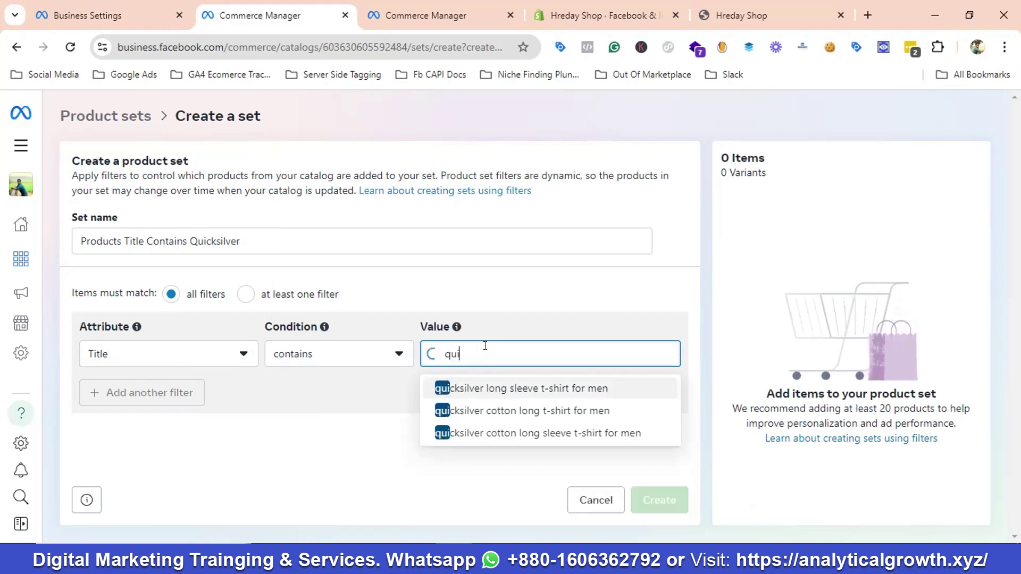
pyautogui.write('cksilver')
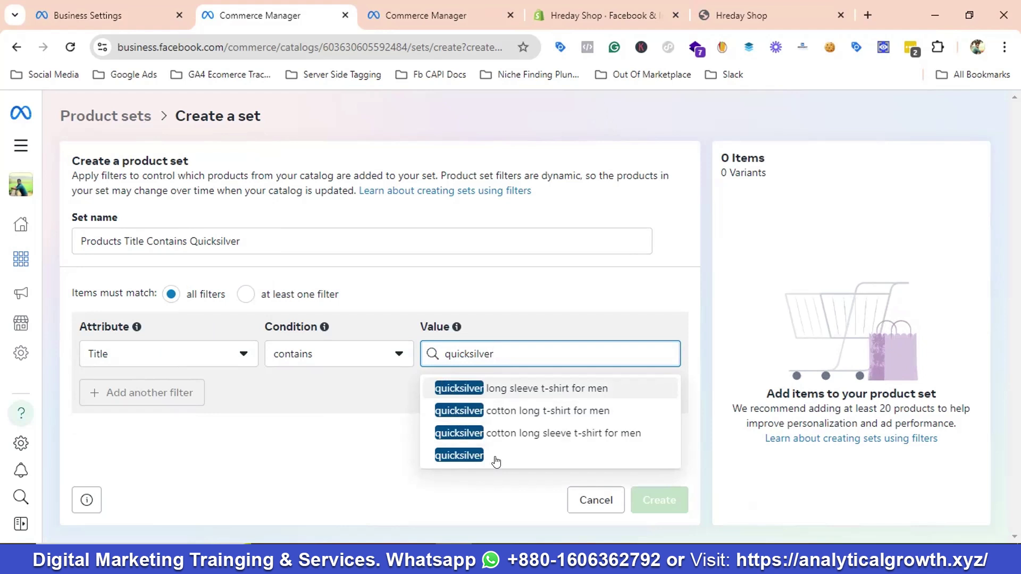
pyautogui.click(455, 459)
pyautogui.click(380, 404)
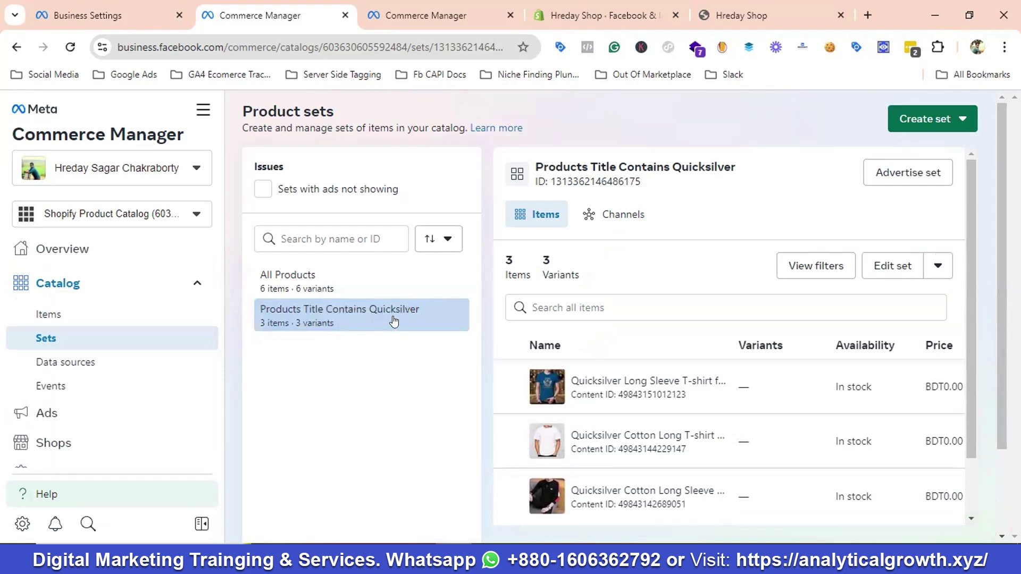
# - Review the items included in the Products Title Contains Quicksilver set
pyautogui.scroll(-2, 691, 378)
pyautogui.scroll(-2, 674, 380)
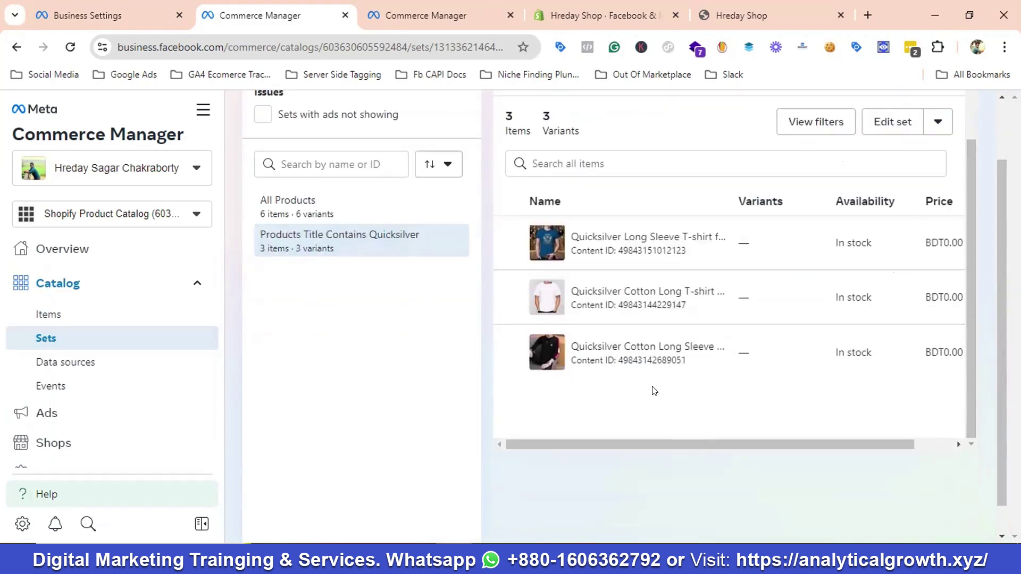
pyautogui.scroll(2, 654, 391)
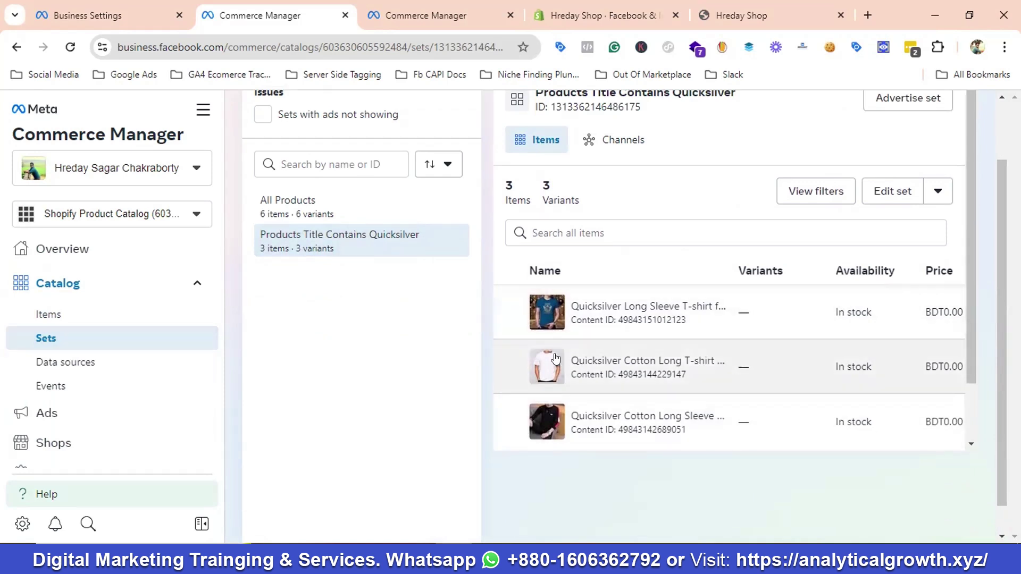
pyautogui.scroll(-2, 678, 364)
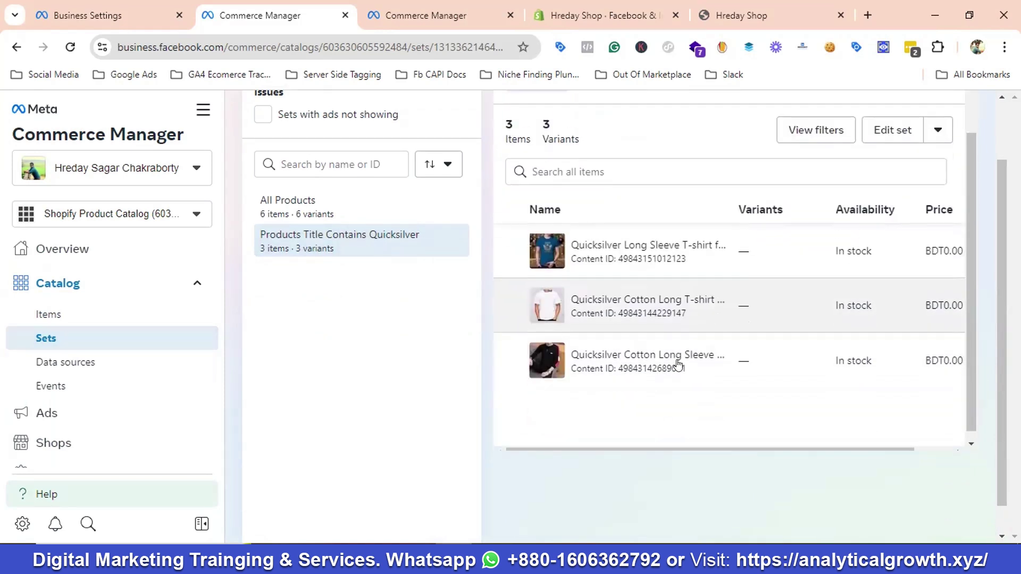
pyautogui.scroll(2, 678, 364)
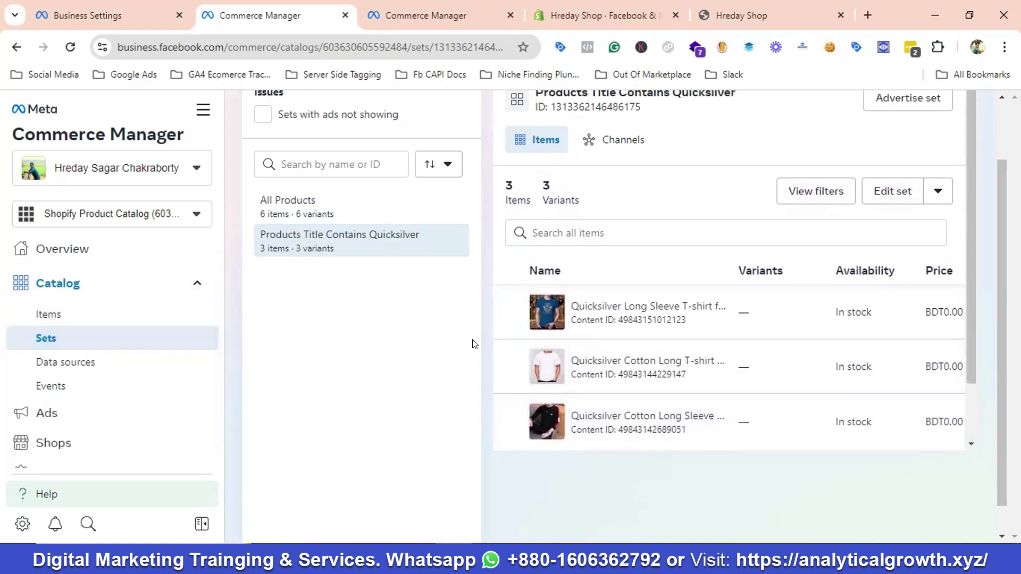
pyautogui.scroll(2, 529, 320)
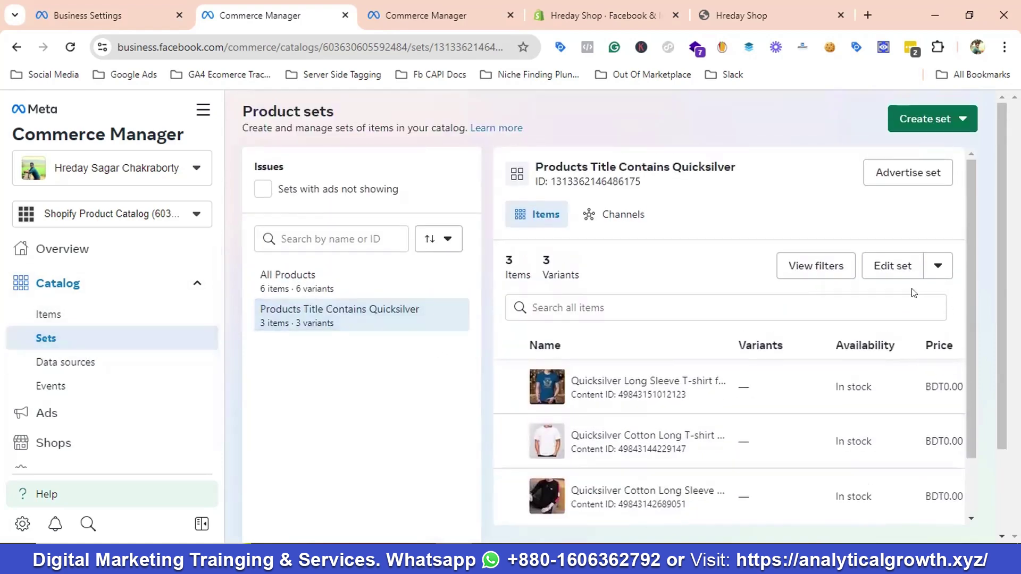
pyautogui.scroll(-1, 405, 281)
pyautogui.scroll(1, 406, 280)
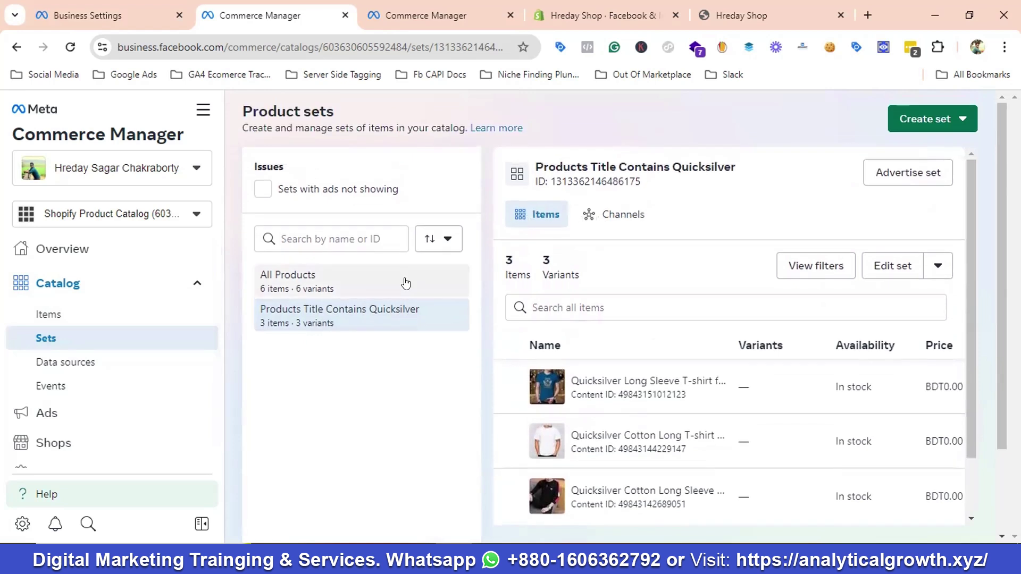